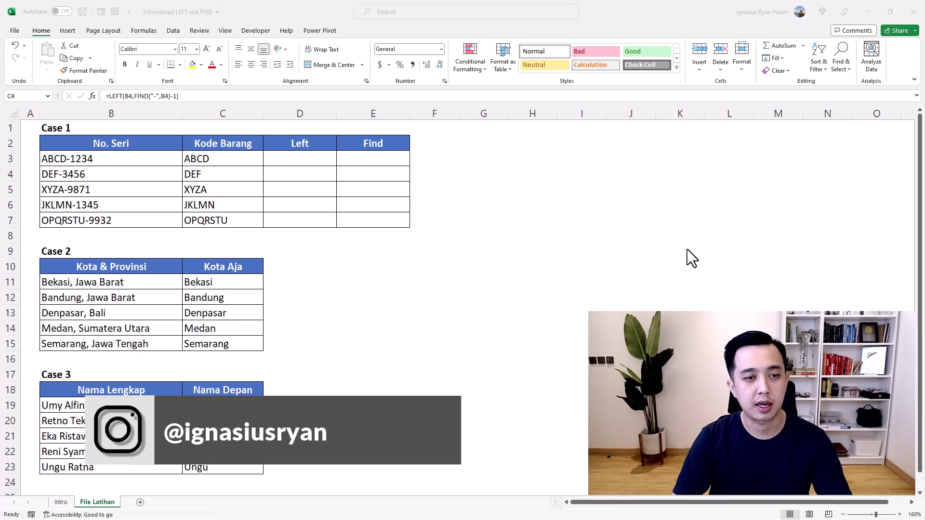
# - Review the Case 2 and Case 3 entries alongside their finished Kota Aja and Nama Depan formulas
pyautogui.moveTo(104, 288); pyautogui.dragTo(116, 343)
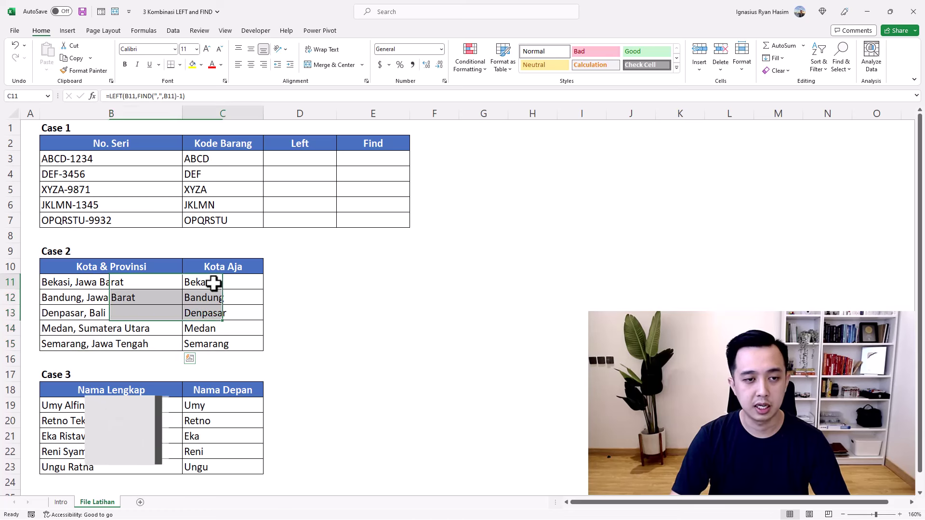
pyautogui.moveTo(213, 283); pyautogui.dragTo(222, 342)
pyautogui.moveTo(149, 406); pyautogui.dragTo(146, 454)
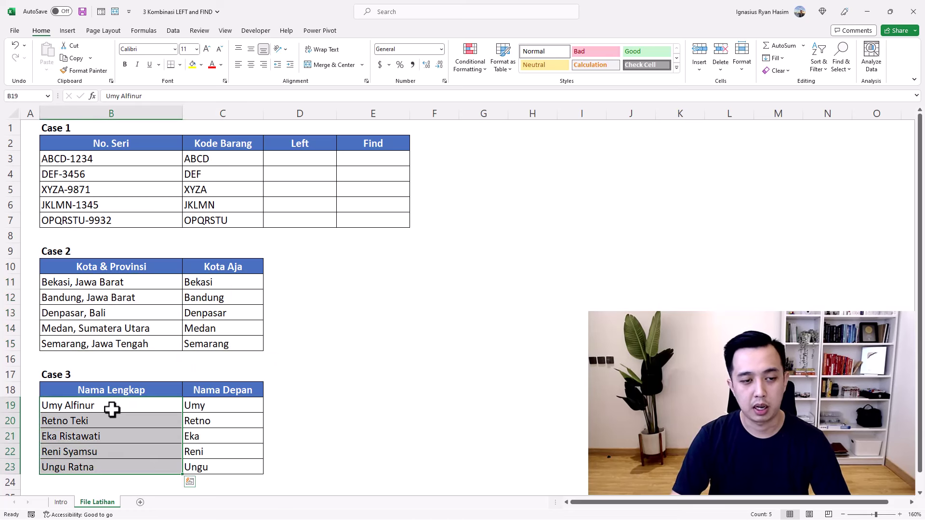
pyautogui.moveTo(214, 408); pyautogui.dragTo(218, 470)
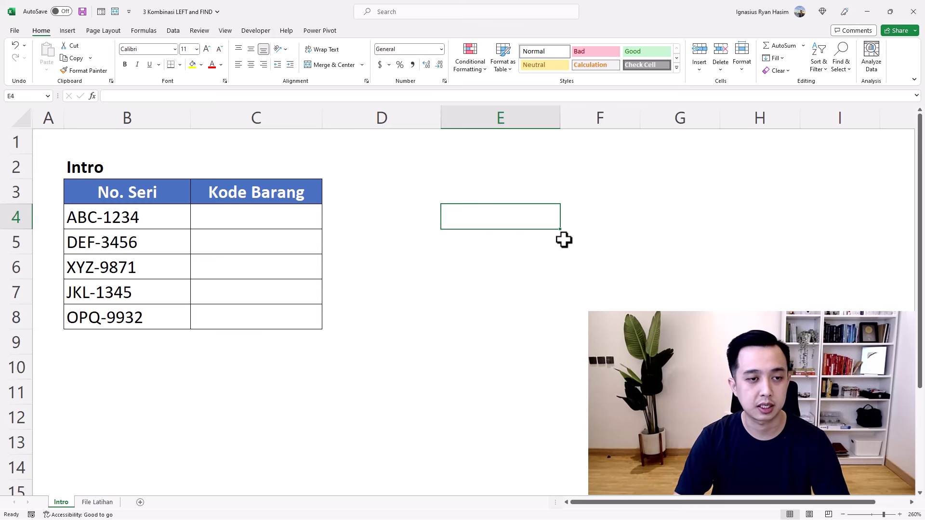
pyautogui.click(402, 225)
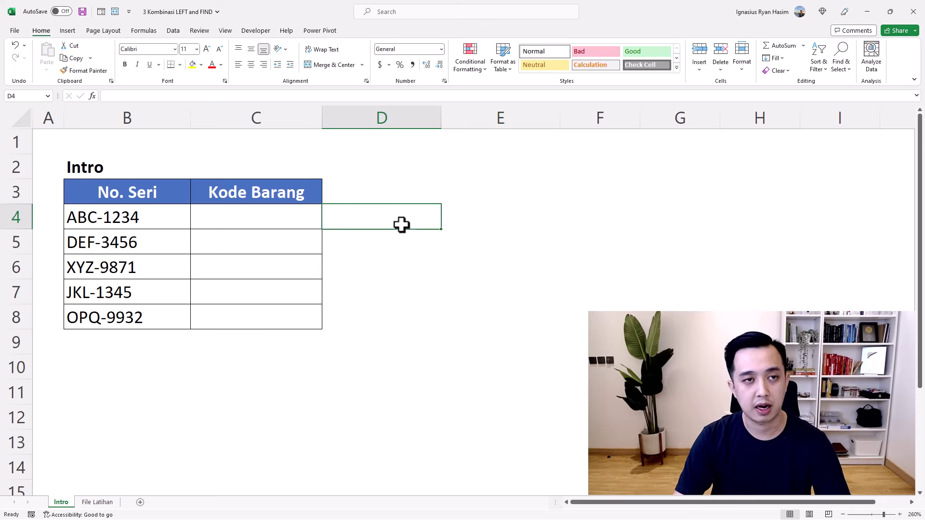
pyautogui.click(305, 221)
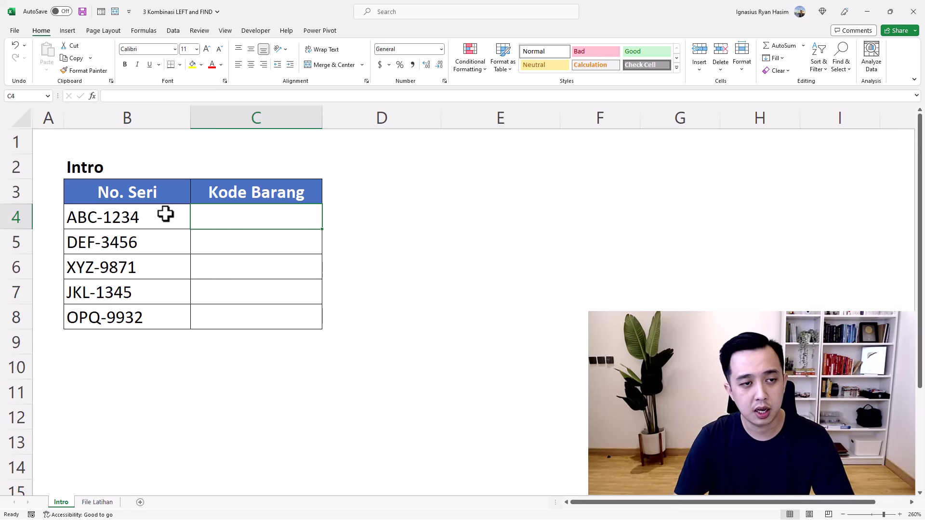
pyautogui.moveTo(166, 214); pyautogui.dragTo(172, 319)
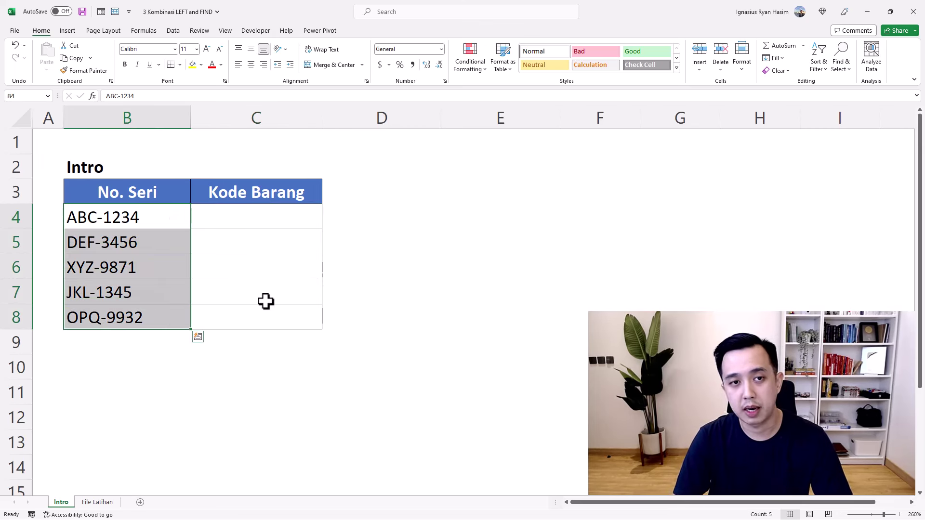
pyautogui.click(263, 222)
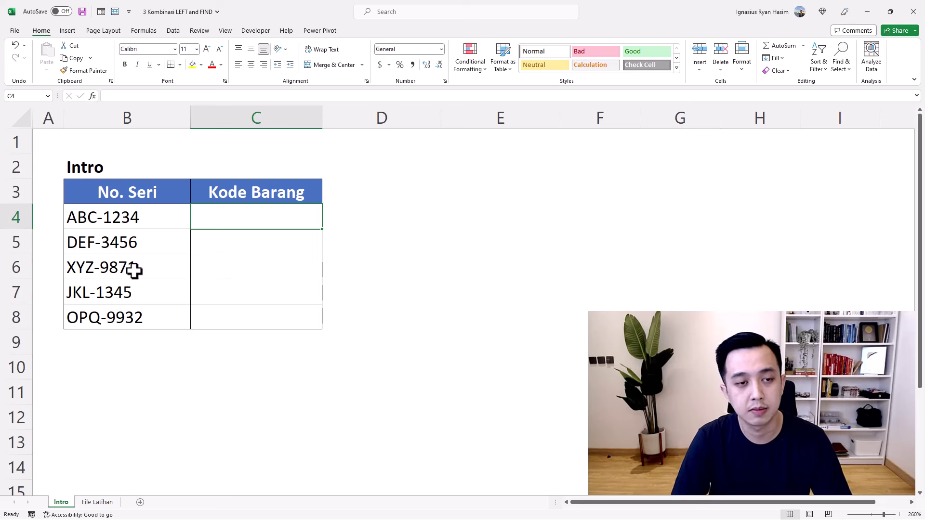
pyautogui.moveTo(144, 225); pyautogui.dragTo(159, 316)
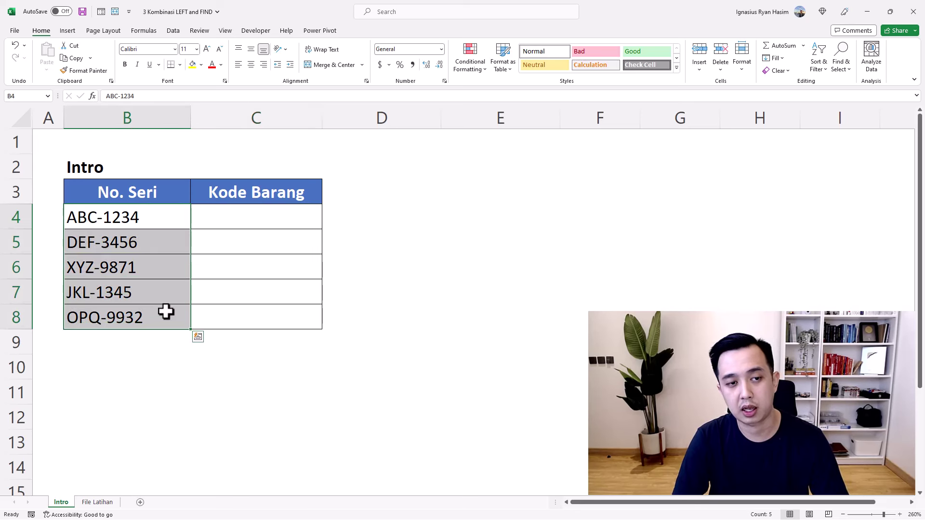
pyautogui.click(279, 223)
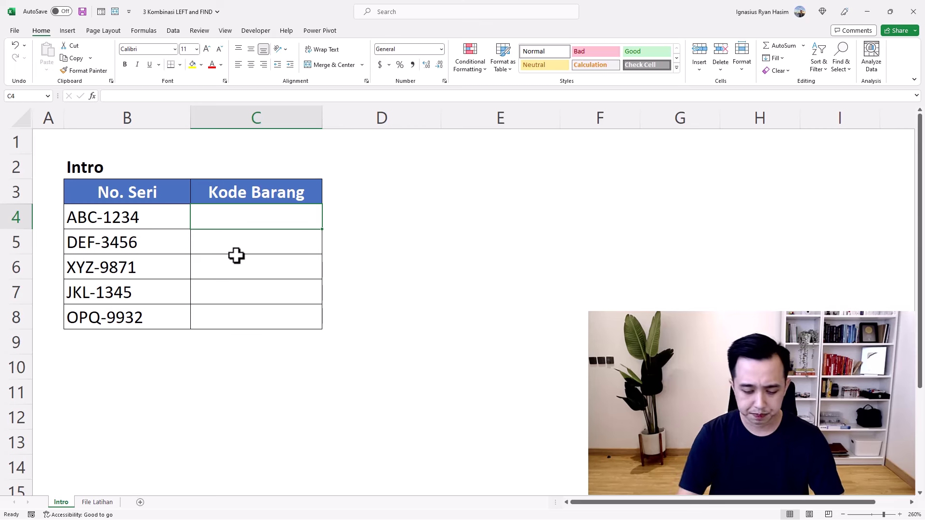
# - Enter =LEFT(B4,3) in C4 to take the serial's first three characters
pyautogui.write('=lef')
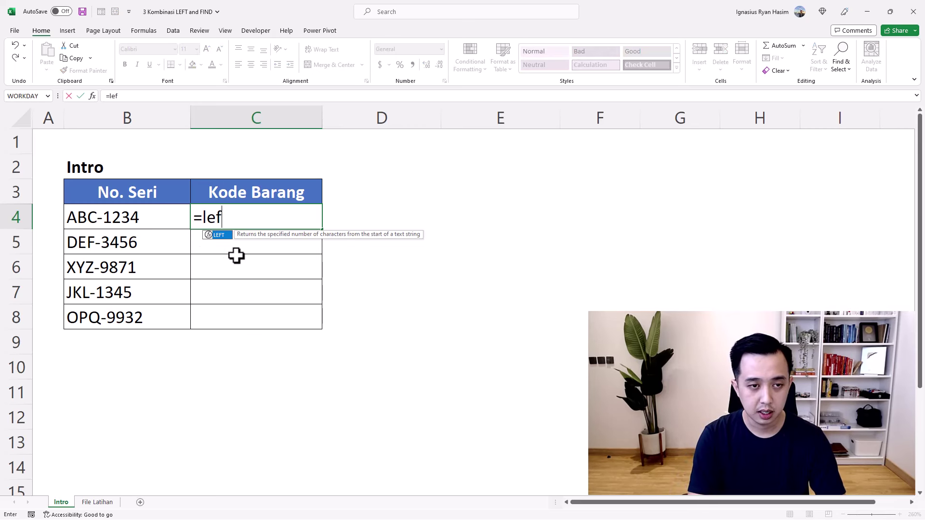
pyautogui.write('(')
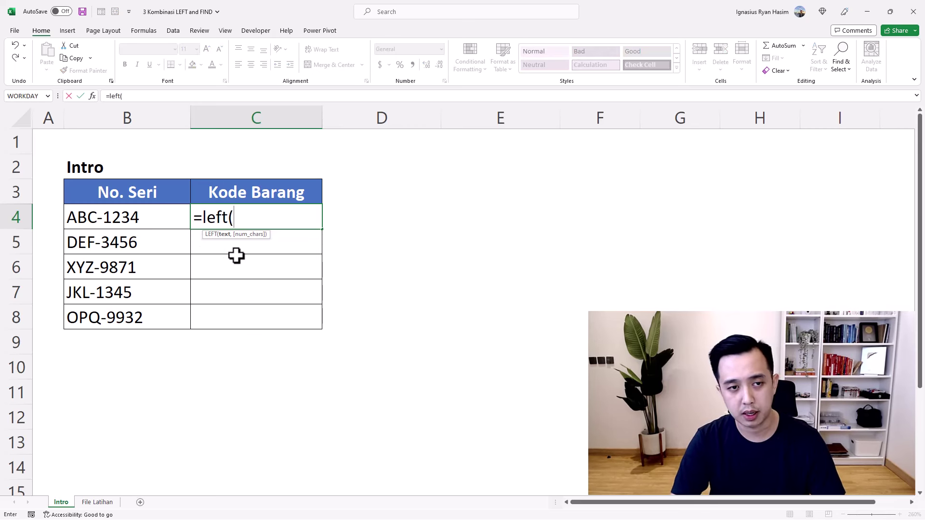
pyautogui.click(126, 222)
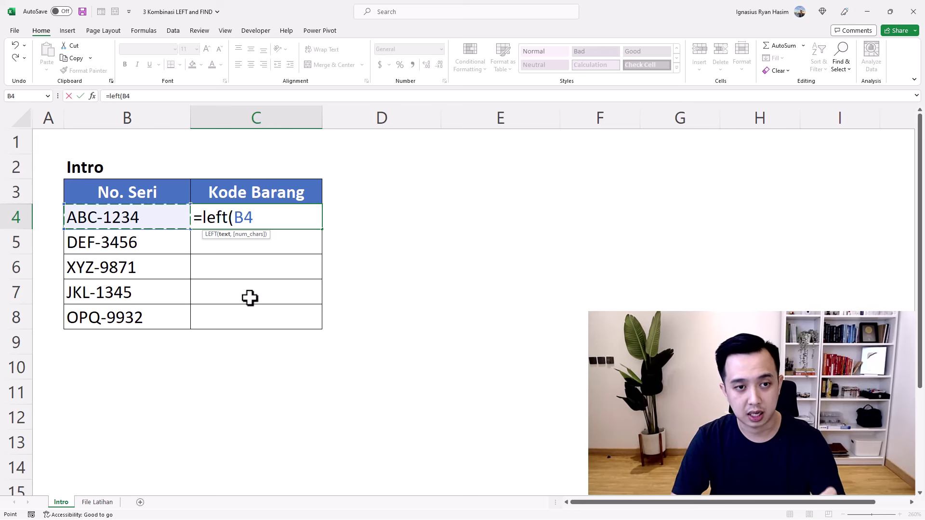
pyautogui.write(',')
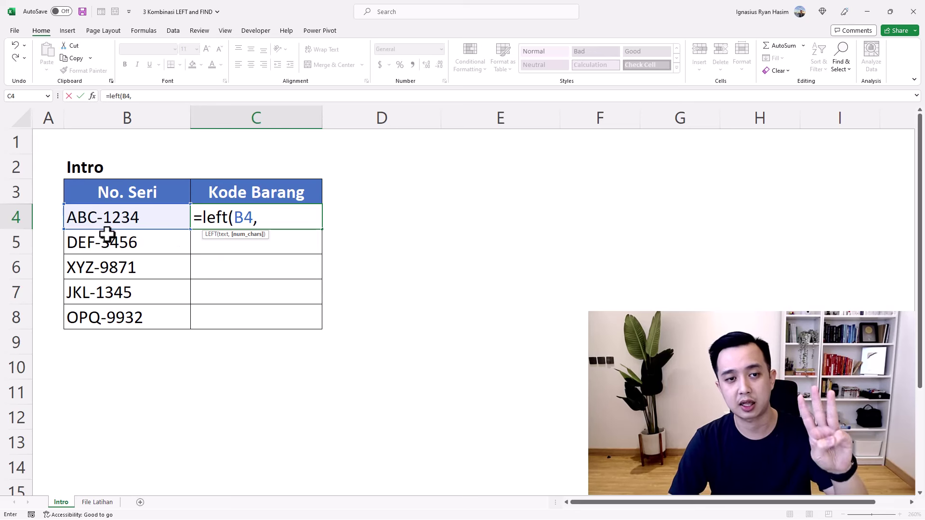
pyautogui.write(')')
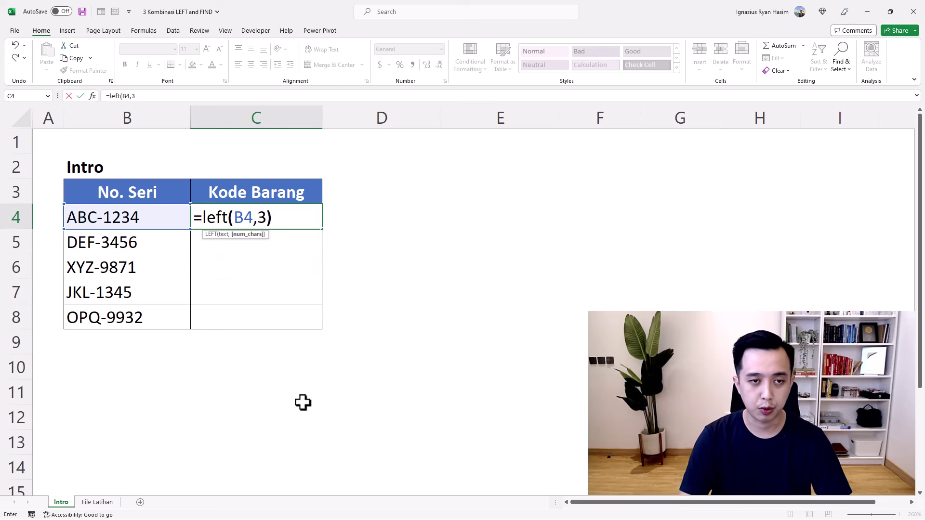
pyautogui.press('Return')
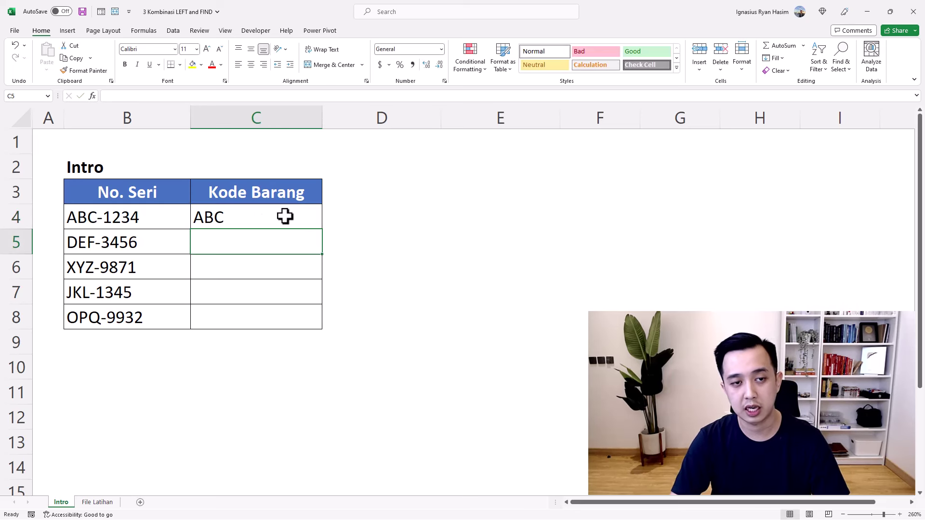
# - Change C4's character count to 4, giving ABC-
pyautogui.click(285, 215)
pyautogui.press('F2')
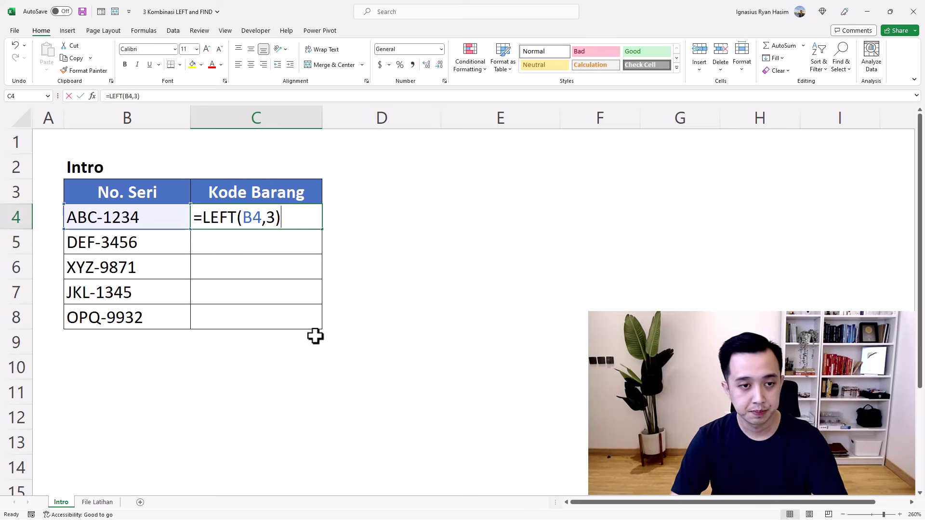
pyautogui.doubleClick(271, 218)
pyautogui.write('4')
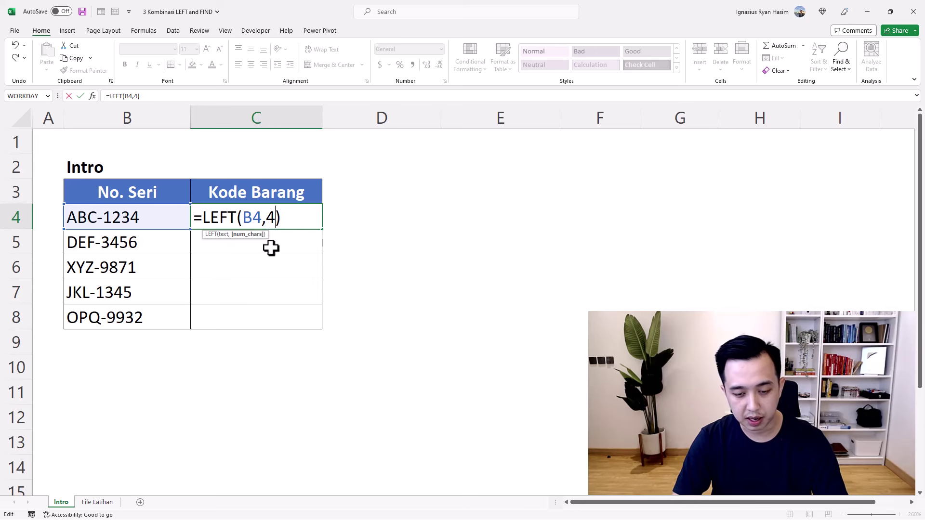
pyautogui.press('Return')
pyautogui.click(275, 218)
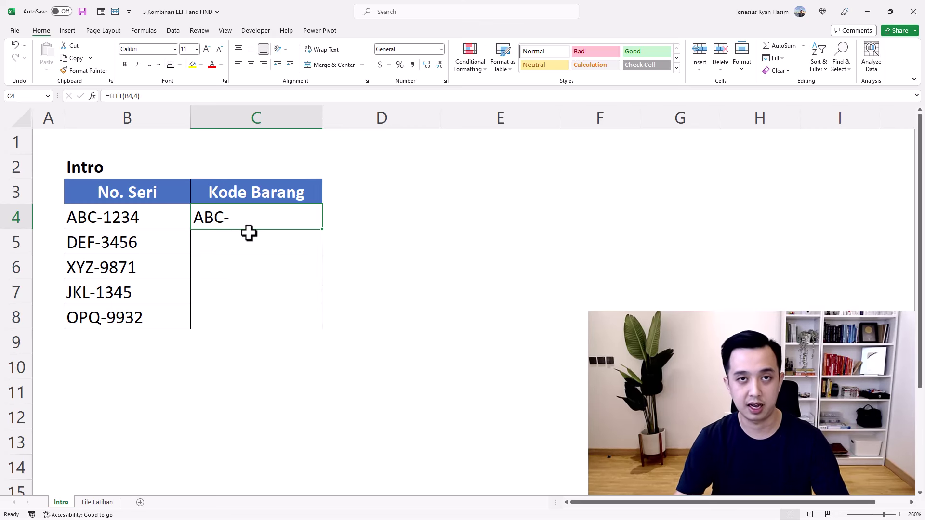
# - Restore C4's character count to 3 so it returns ABC again
pyautogui.press('F2')
pyautogui.press('BackSpace')
pyautogui.press('BackSpace')
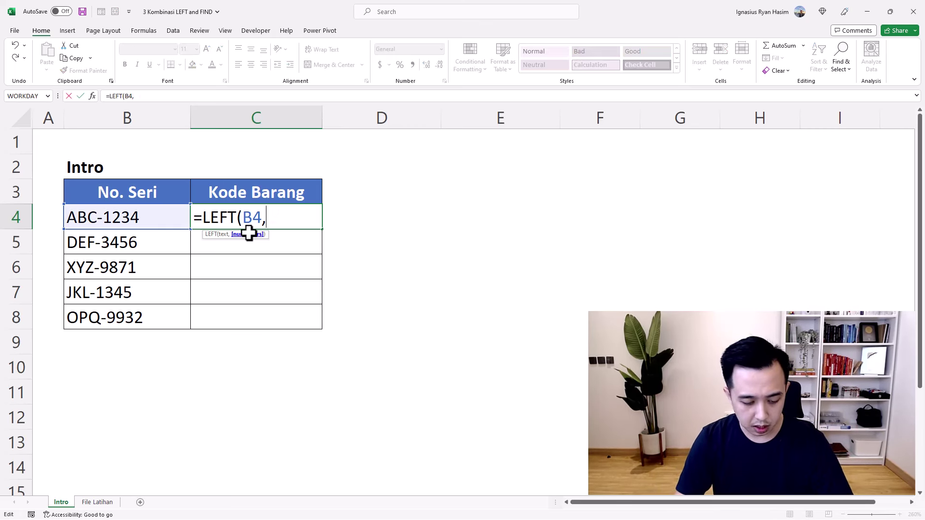
pyautogui.write('3)')
pyautogui.hotkey('ctrl', 'Return')
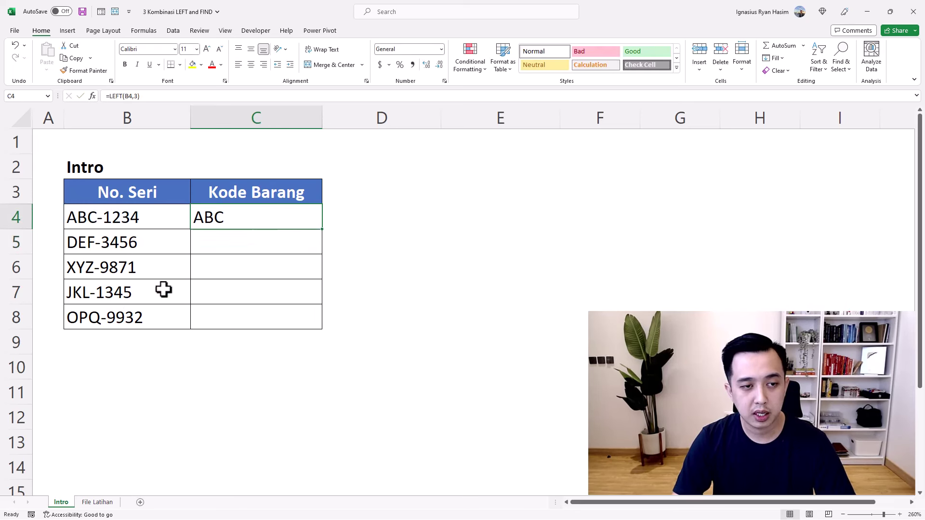
pyautogui.click(249, 246)
# - Enter =LEFT(B5,3) in C5 and fill it down to C8, giving DEF, XYZ, JKL, OPQ
pyautogui.write('=left')
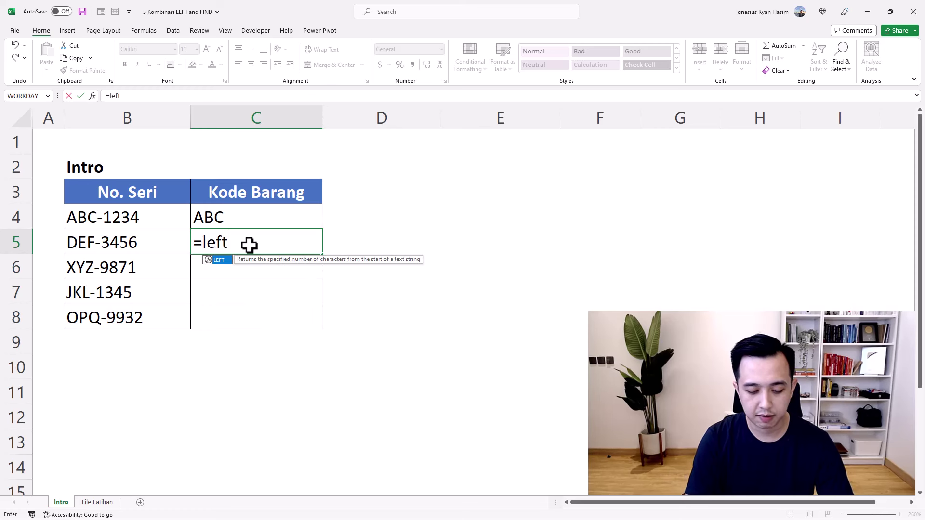
pyautogui.write('(')
pyautogui.press('Left')
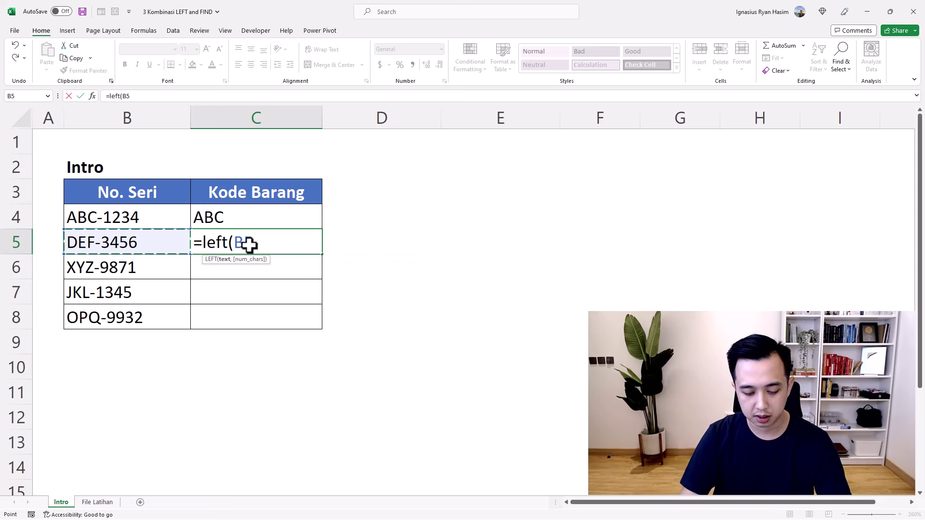
pyautogui.write(',3)')
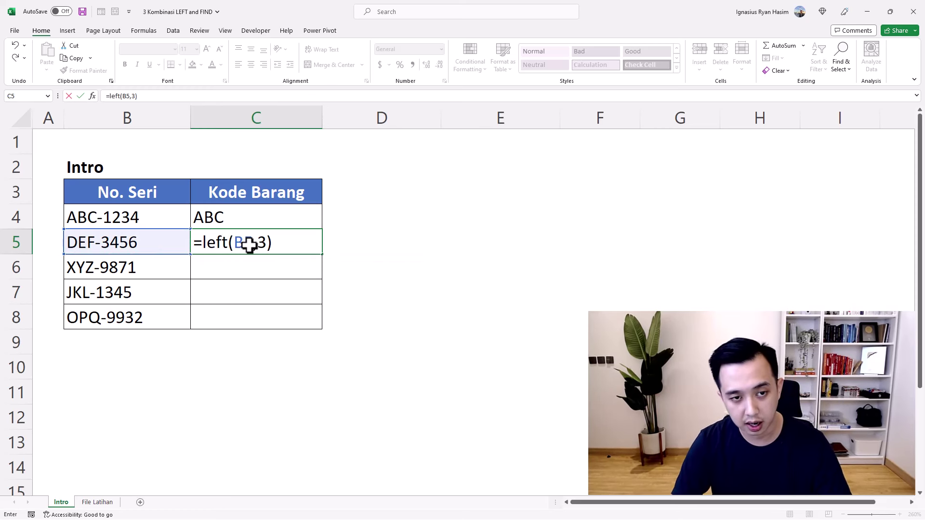
pyautogui.press('Return')
pyautogui.click(313, 251)
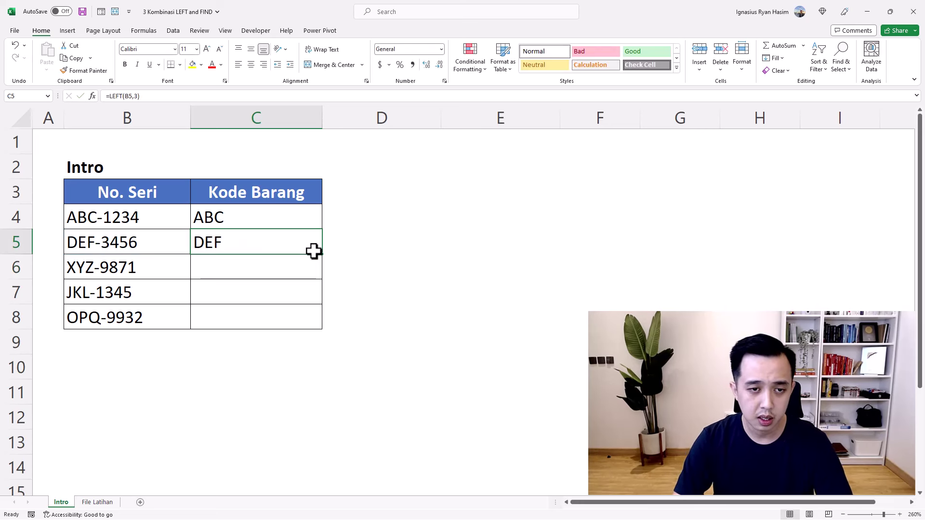
pyautogui.moveTo(323, 257); pyautogui.dragTo(323, 329)
pyautogui.click(406, 277)
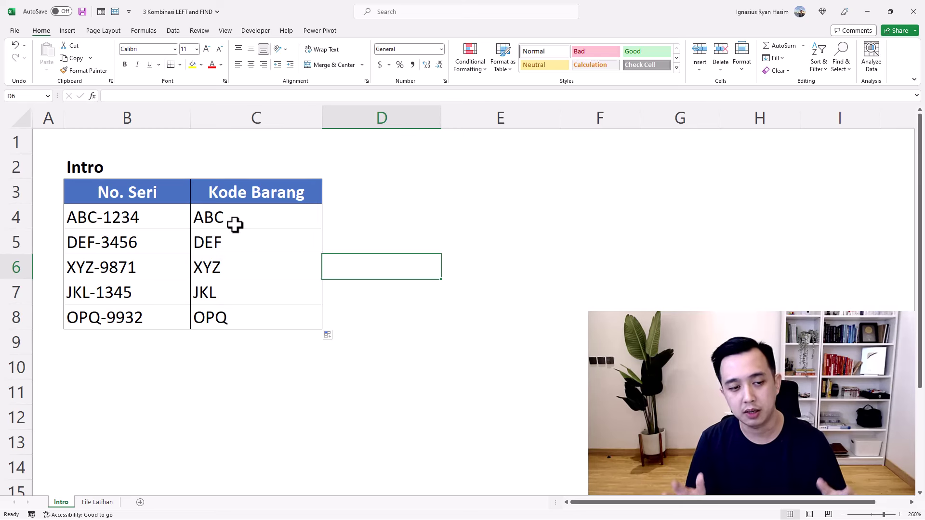
pyautogui.click(97, 503)
pyautogui.click(339, 362)
pyautogui.click(333, 247)
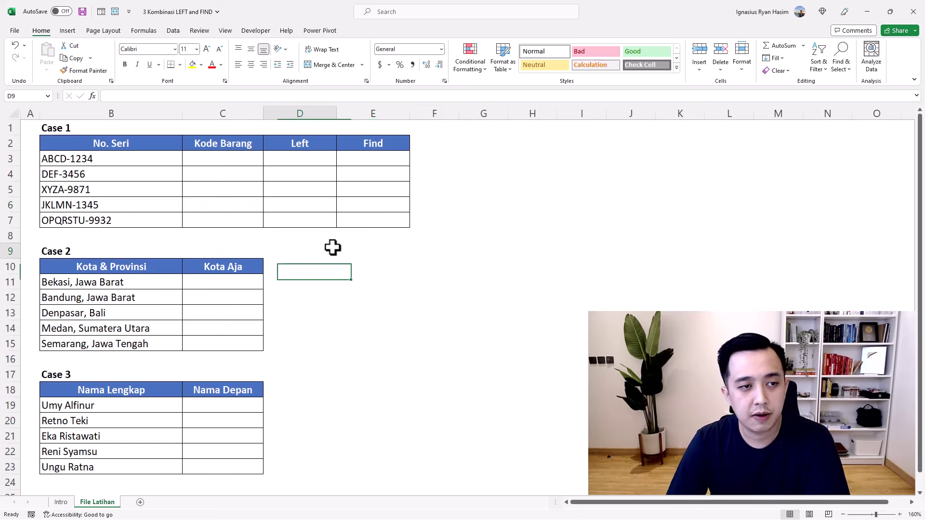
pyautogui.click(56, 134)
pyautogui.click(64, 252)
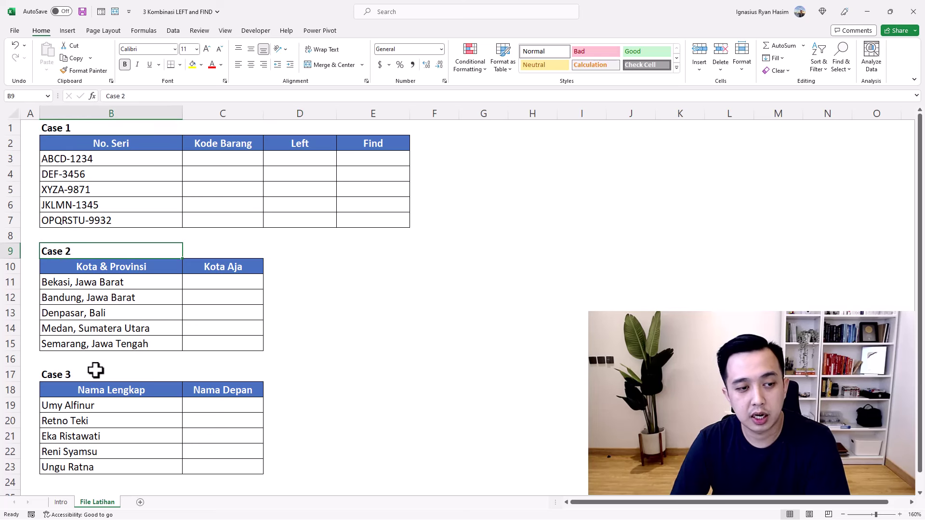
pyautogui.click(93, 371)
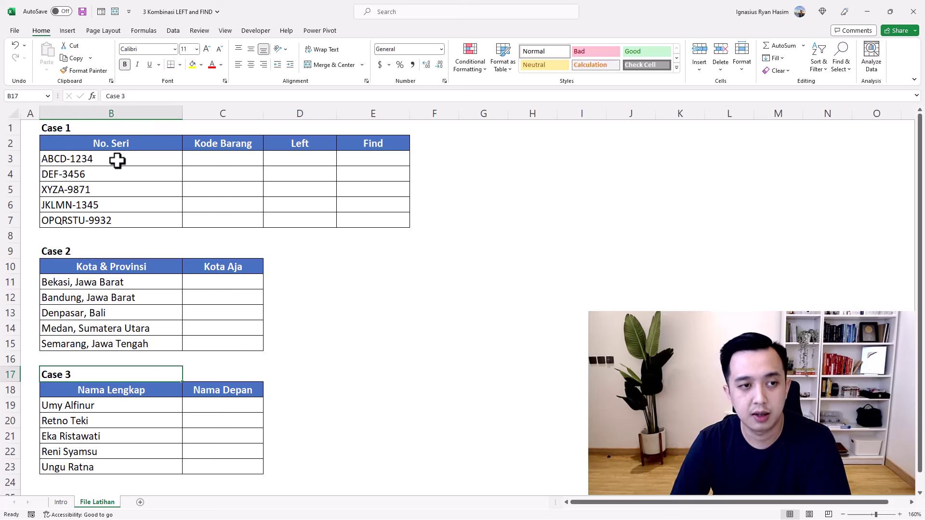
pyautogui.moveTo(124, 159); pyautogui.dragTo(129, 221)
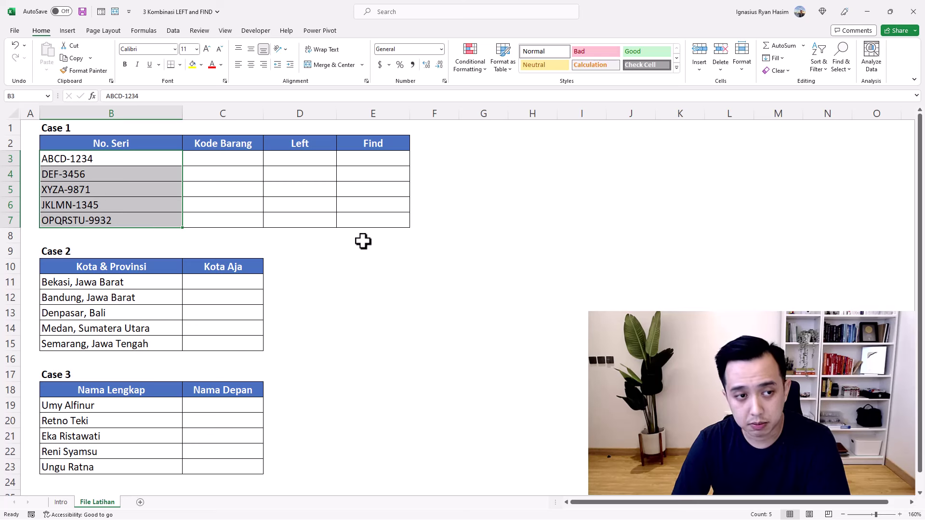
pyautogui.click(107, 159)
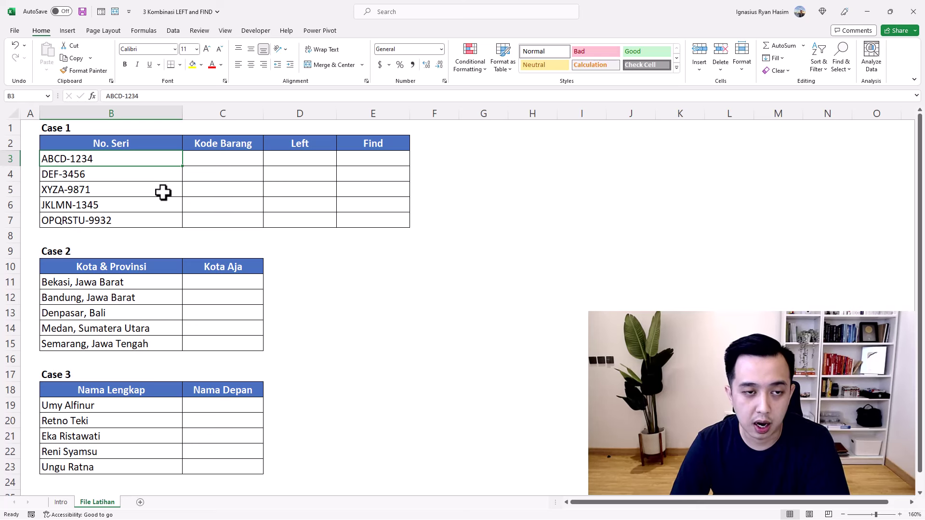
pyautogui.click(237, 159)
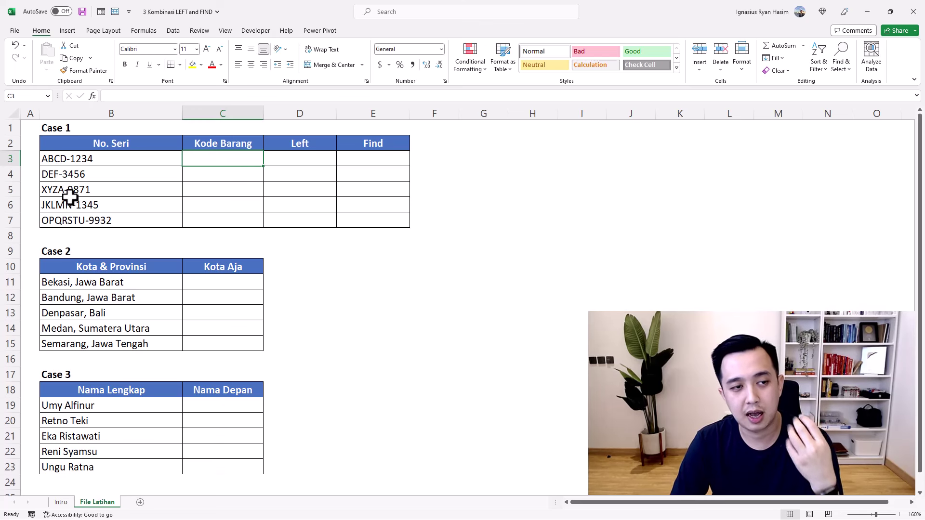
pyautogui.click(50, 219)
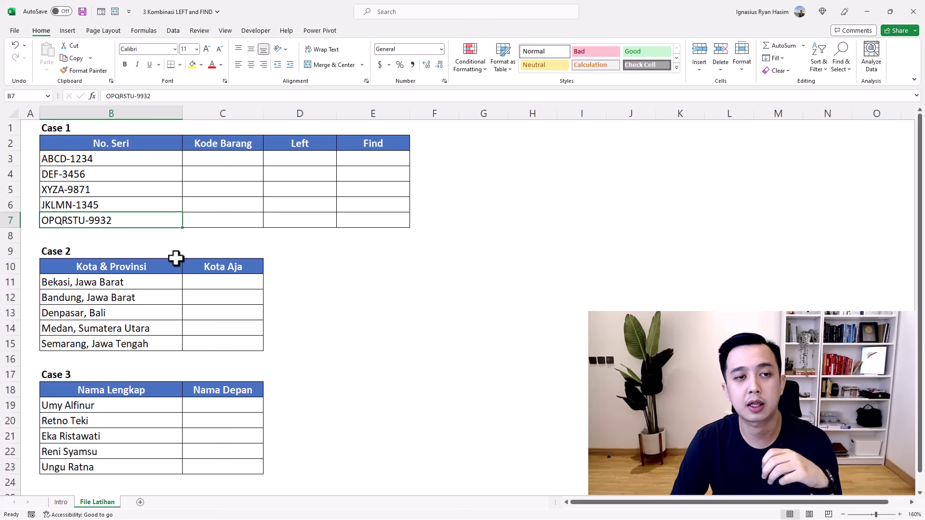
pyautogui.click(228, 163)
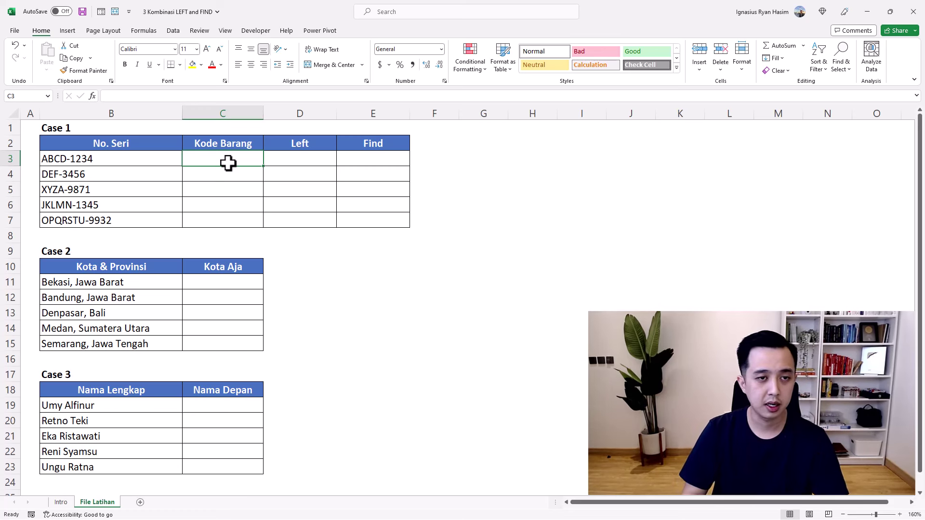
pyautogui.press('Right')
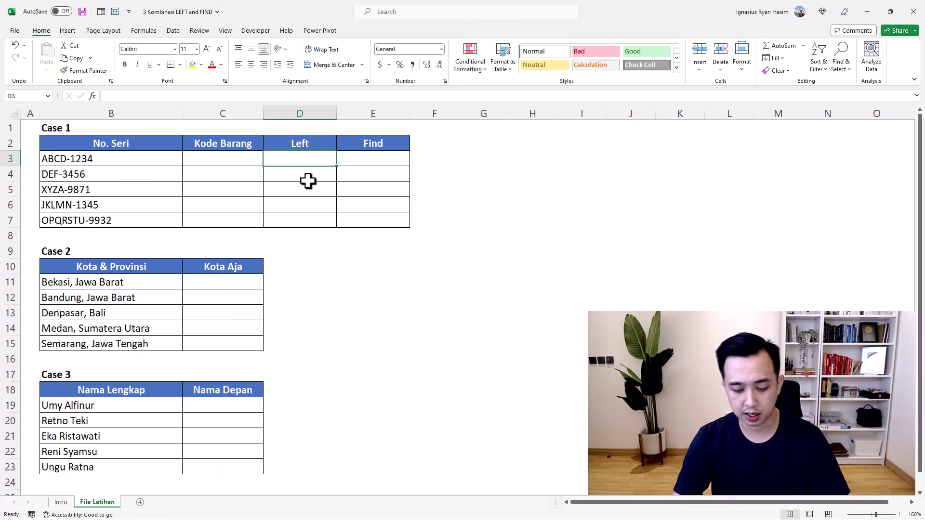
# - Enter =LEFT(B3,4) in D3 to return ABCD from ABCD-1234
pyautogui.write('=left')
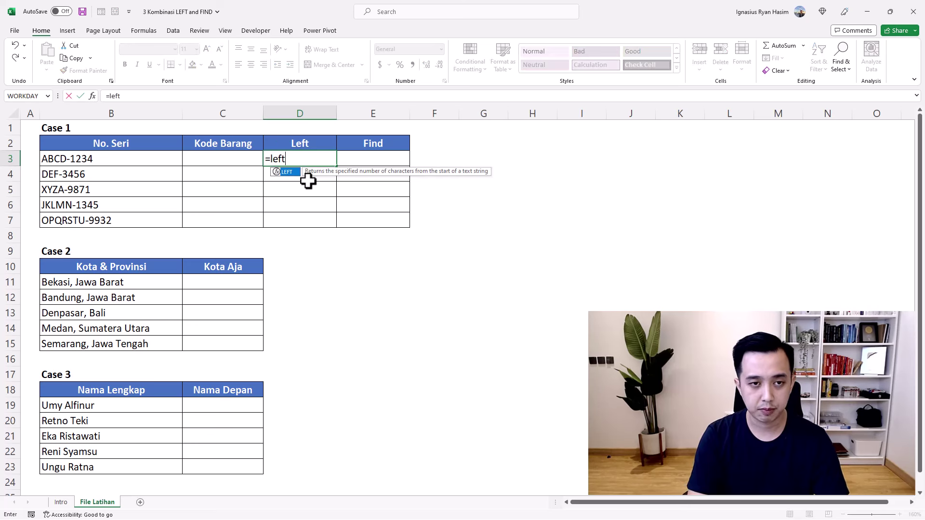
pyautogui.write('(')
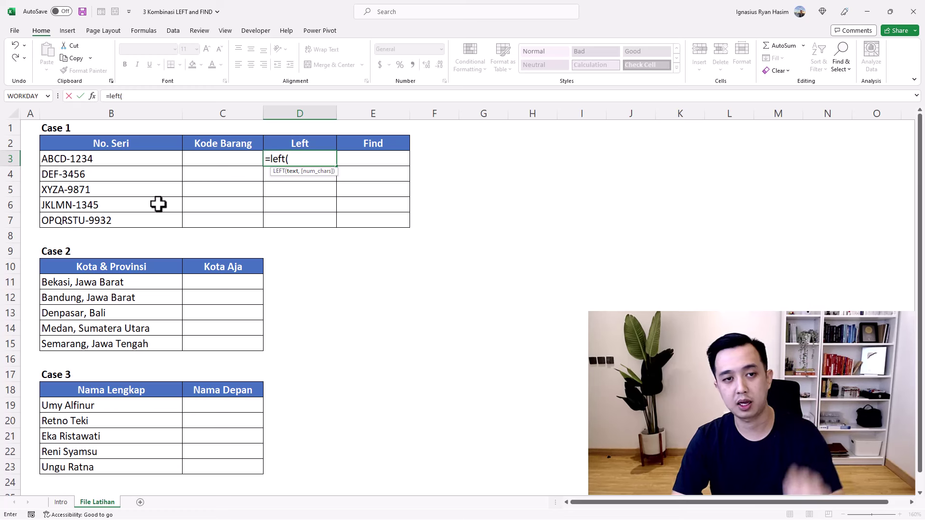
pyautogui.click(92, 159)
pyautogui.write(',4')
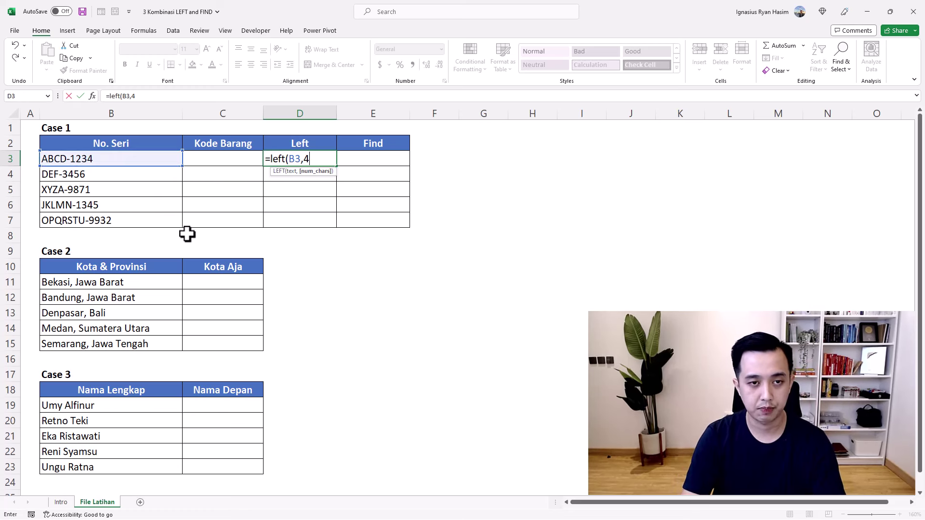
pyautogui.write(')')
pyautogui.press('Return')
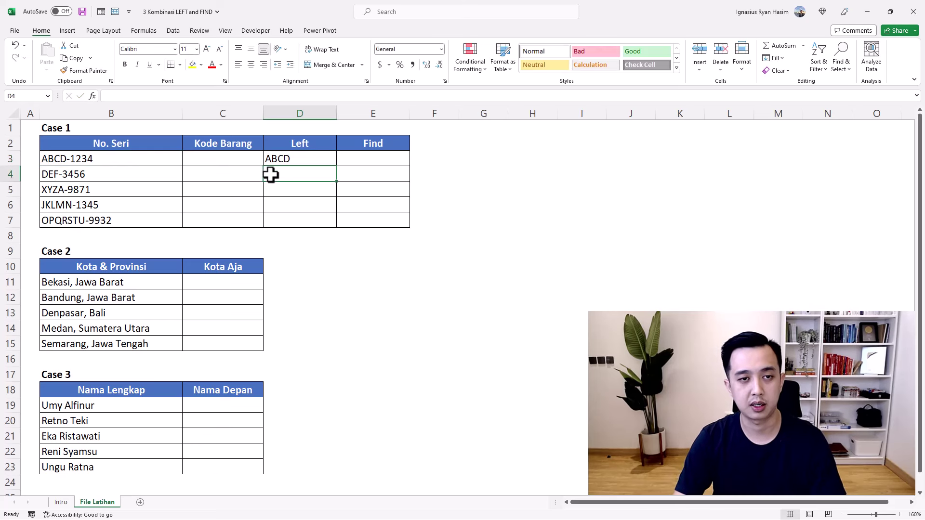
pyautogui.click(298, 162)
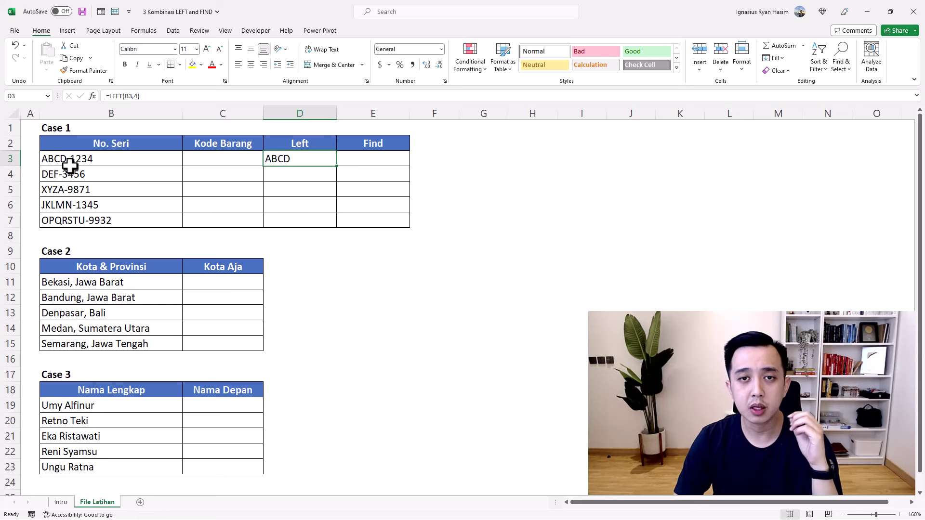
# - Fill D3's LEFT formula down to D7 and check each copy: DEF-, XYZA, JKLM, OPQR
pyautogui.moveTo(336, 167); pyautogui.dragTo(340, 224)
pyautogui.click(369, 176)
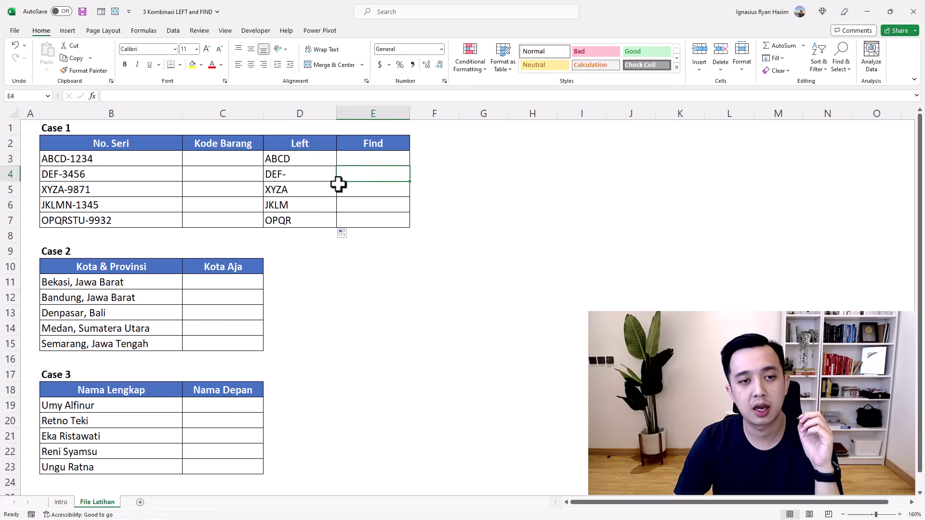
pyautogui.click(323, 180)
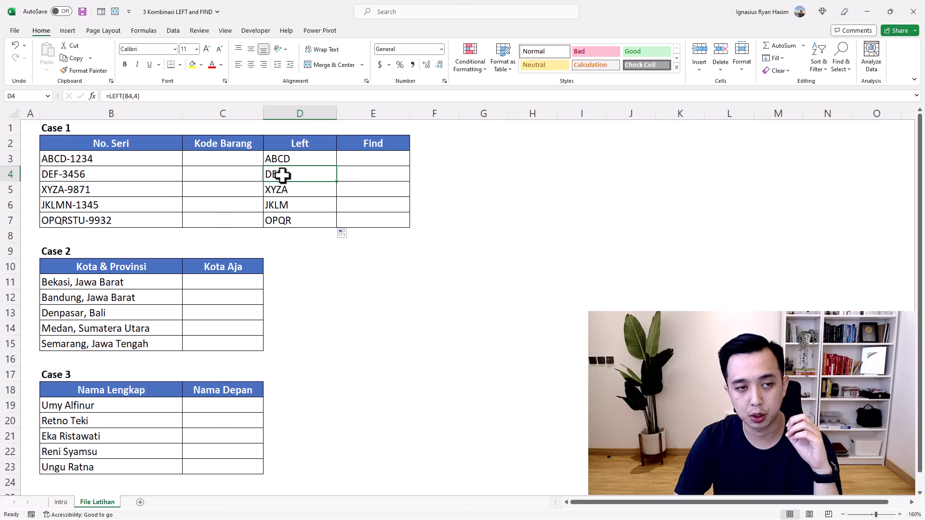
pyautogui.click(289, 191)
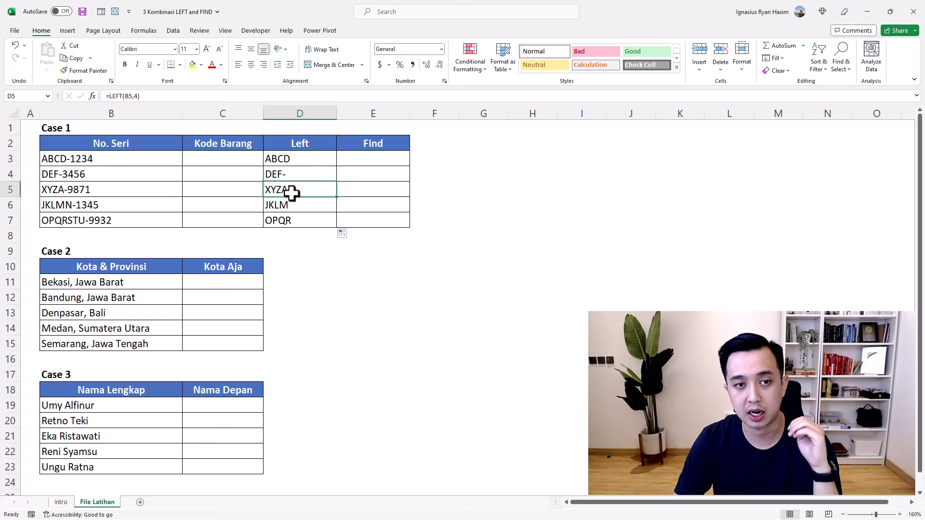
pyautogui.click(288, 207)
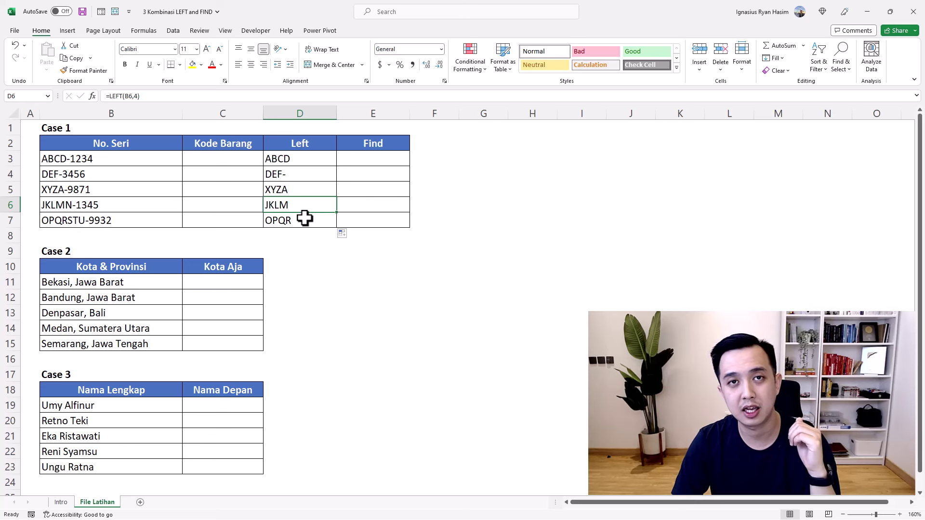
pyautogui.click(298, 222)
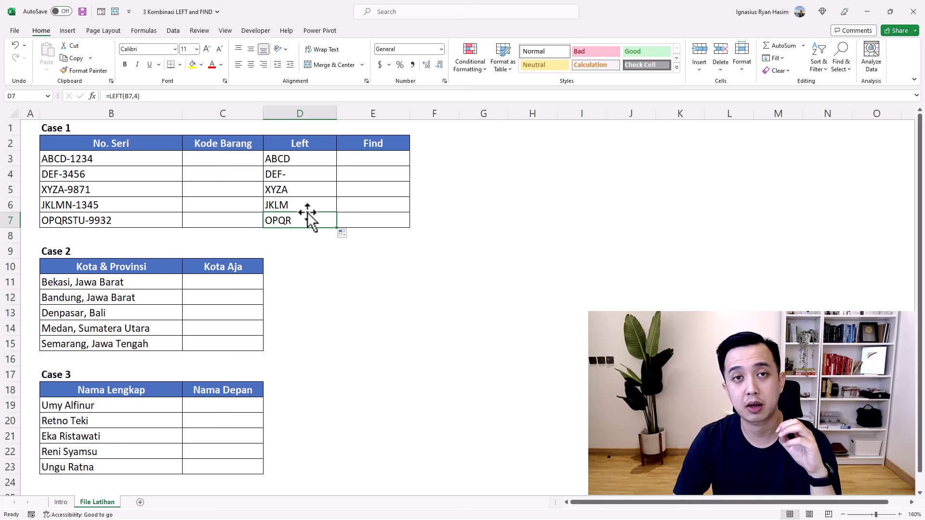
pyautogui.click(72, 160)
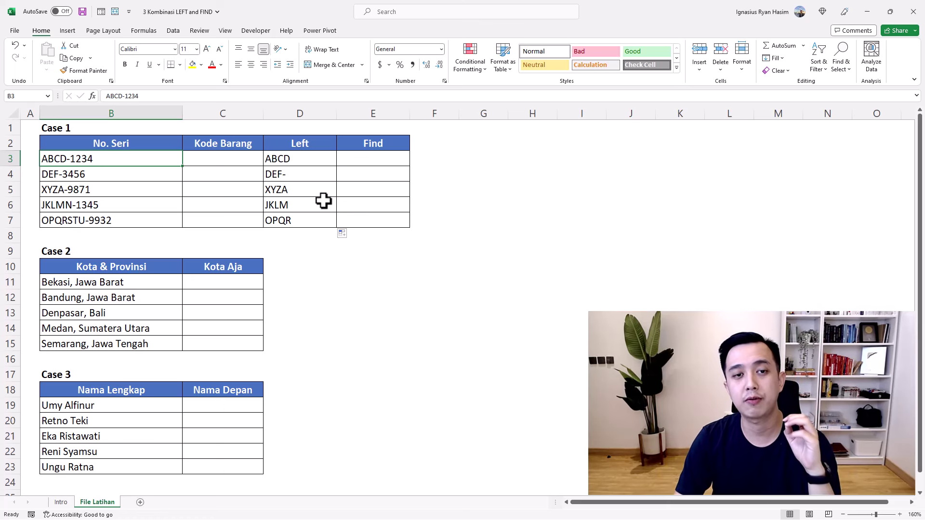
pyautogui.click(310, 159)
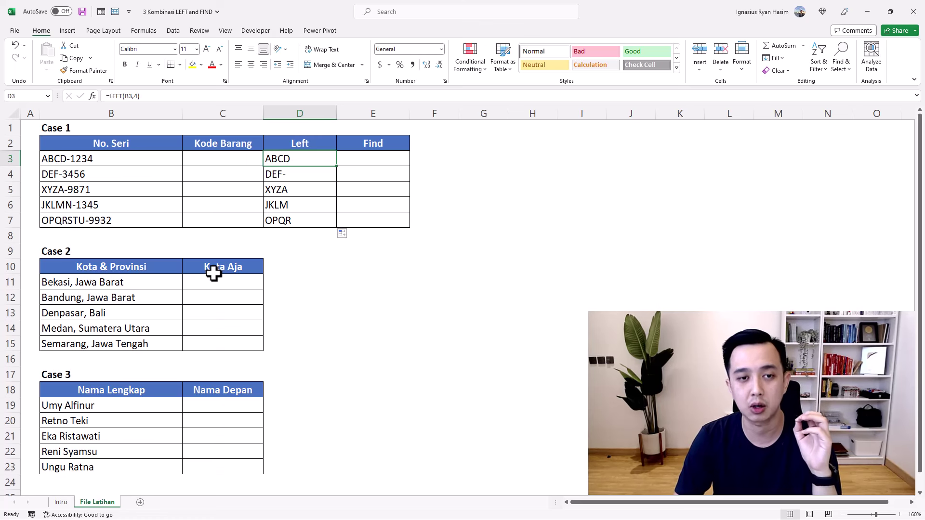
pyautogui.click(365, 159)
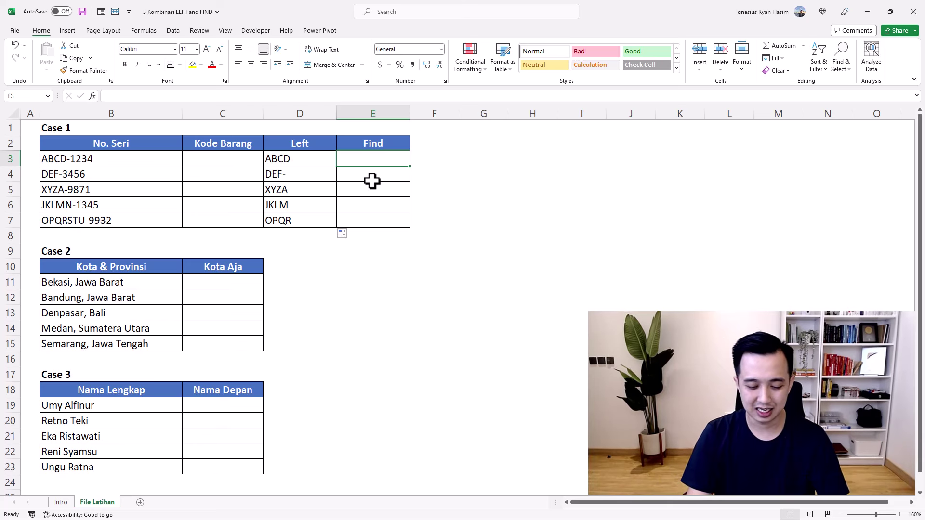
# - Enter =FIND("-",B3) in E3, returning hyphen position 5
pyautogui.write('=fi')
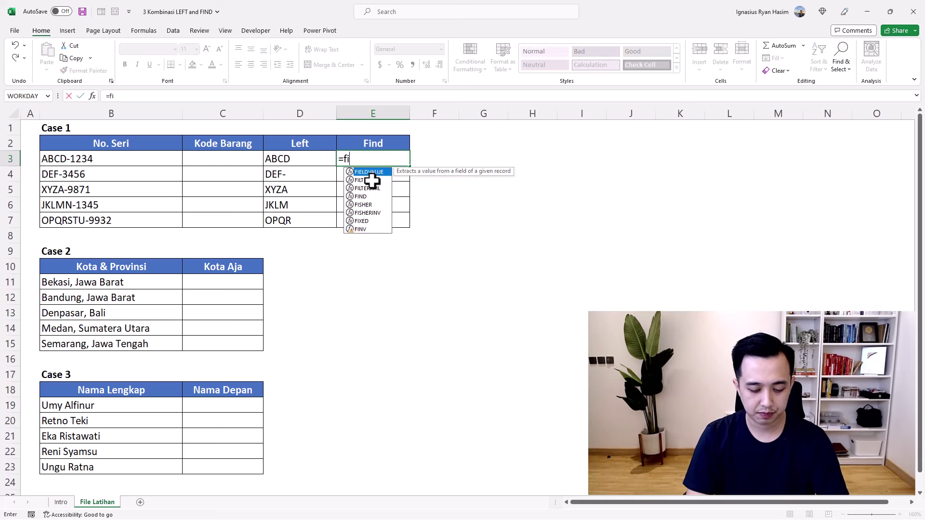
pyautogui.write('nd(')
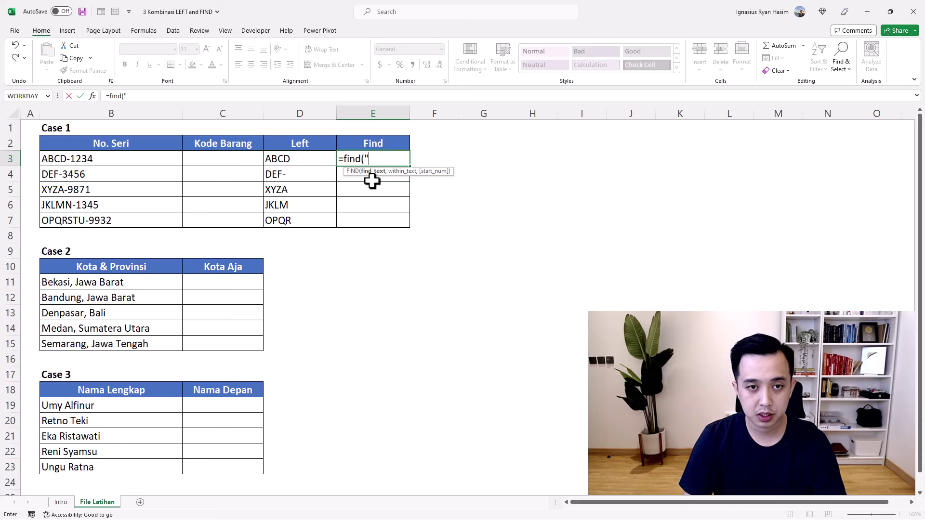
pyautogui.write('"')
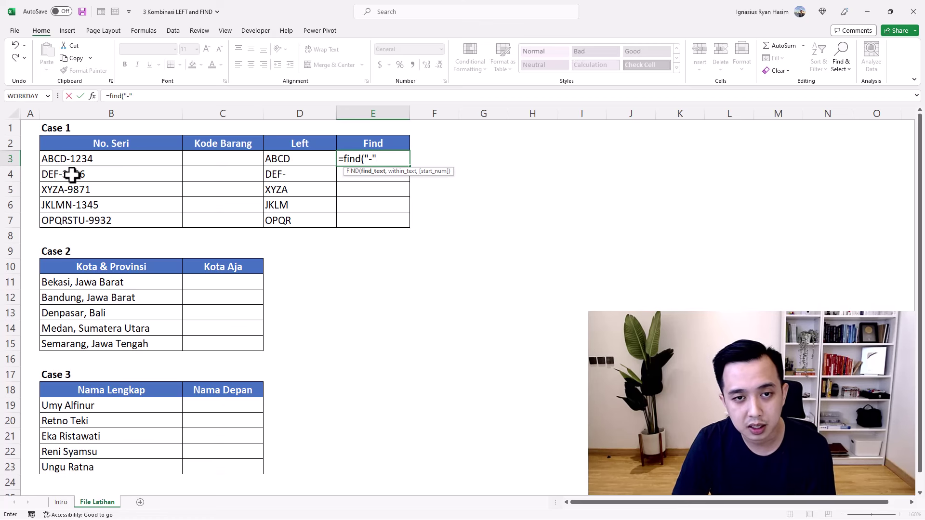
pyautogui.write(',')
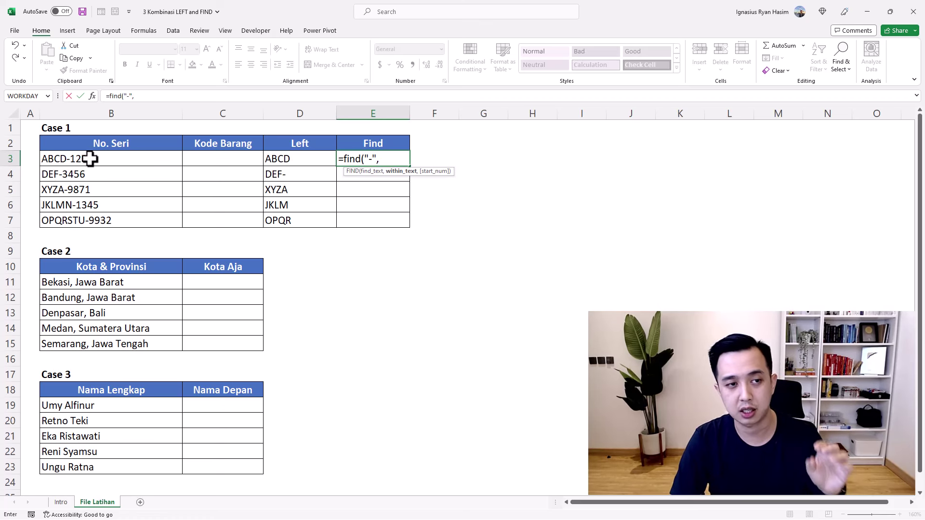
pyautogui.click(90, 158)
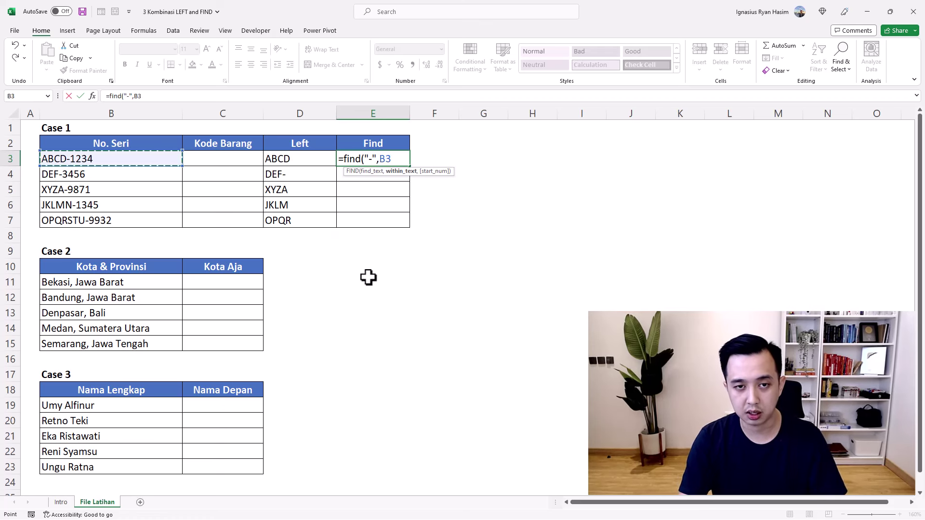
pyautogui.write(')')
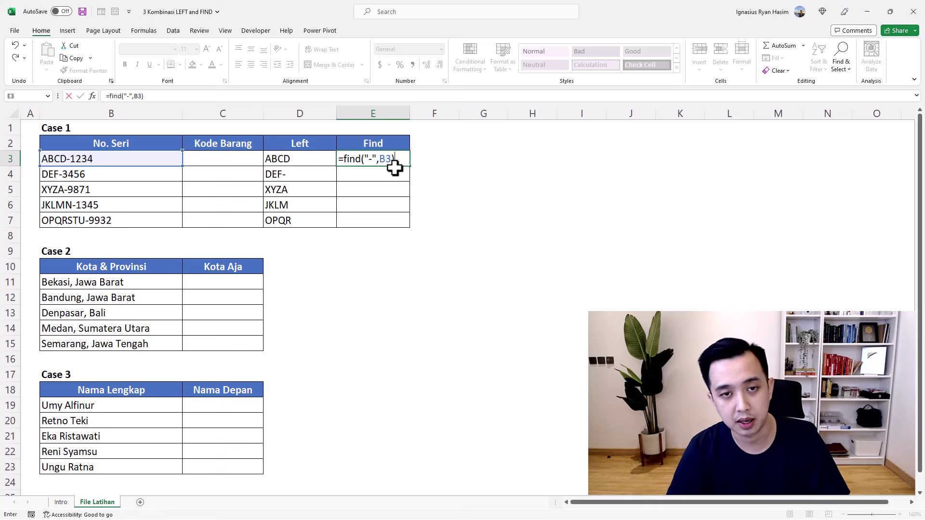
pyautogui.press('Return')
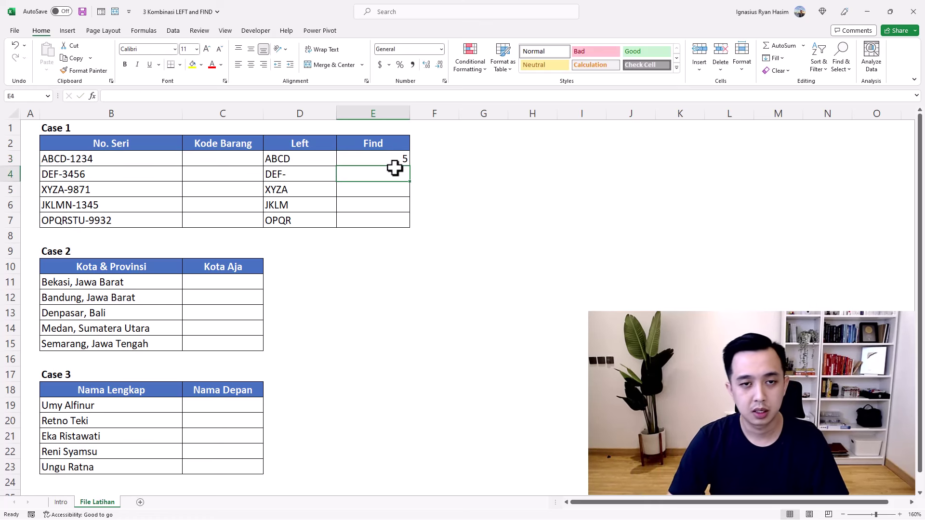
pyautogui.click(400, 159)
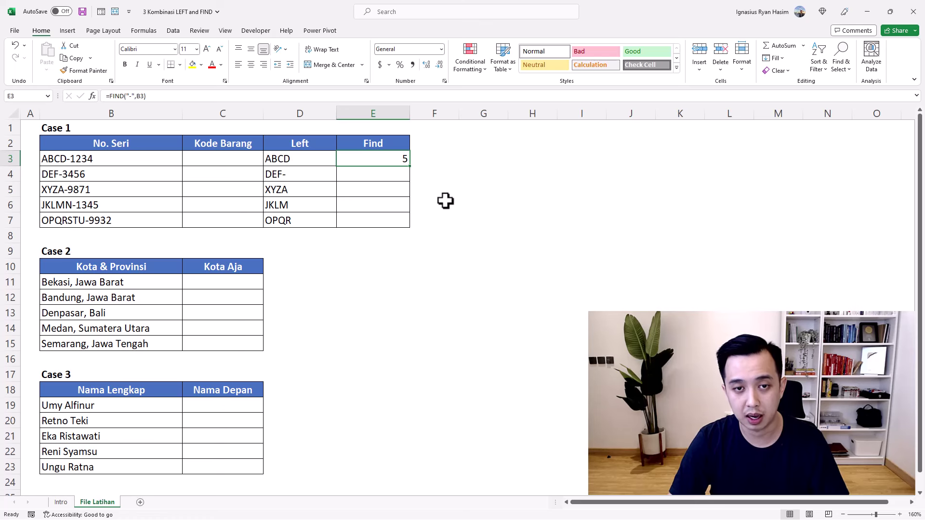
# - Copy E3's FIND formula down to E7 and review the hyphen positions 4, 5, 6 and 8
pyautogui.moveTo(412, 169); pyautogui.dragTo(416, 229)
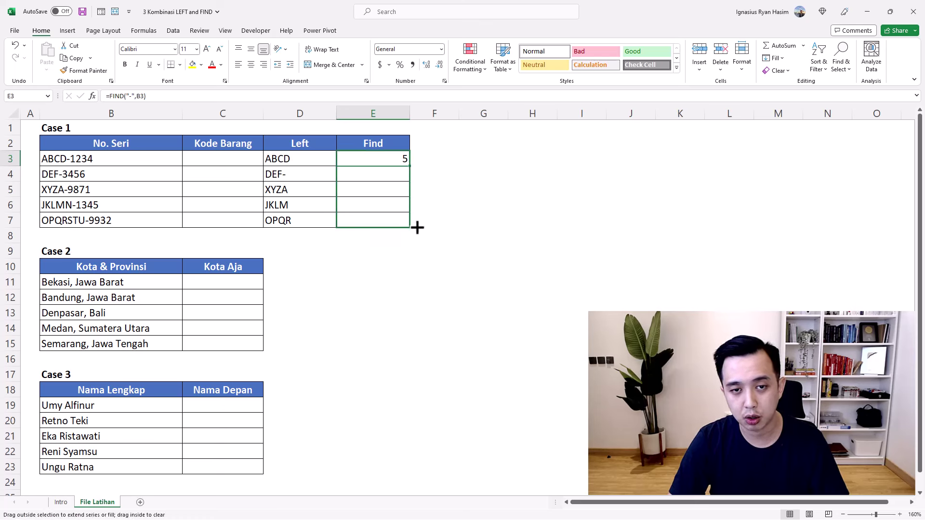
pyautogui.press('Down')
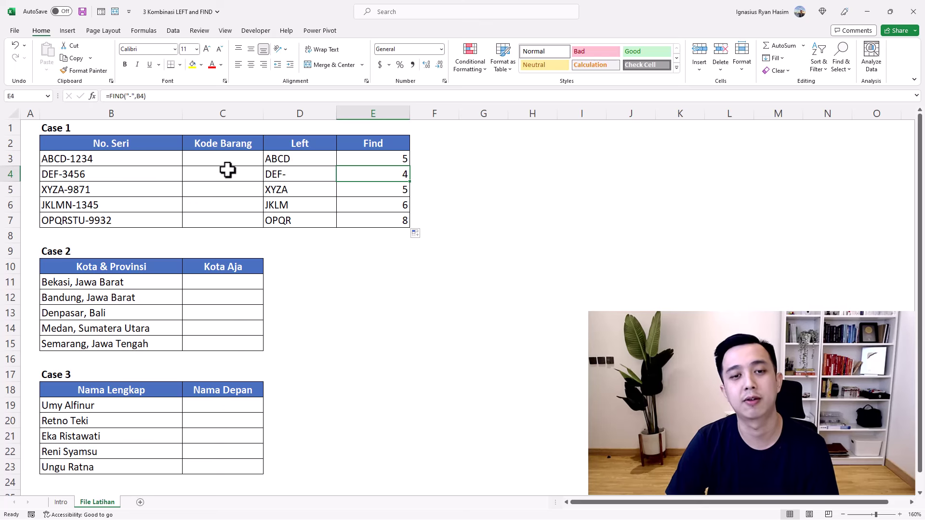
pyautogui.click(370, 189)
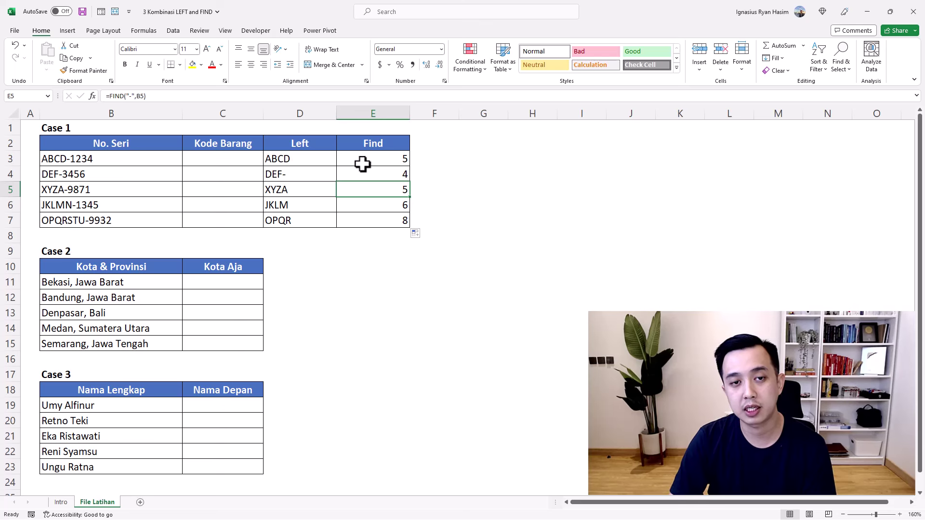
pyautogui.moveTo(381, 161); pyautogui.dragTo(381, 219)
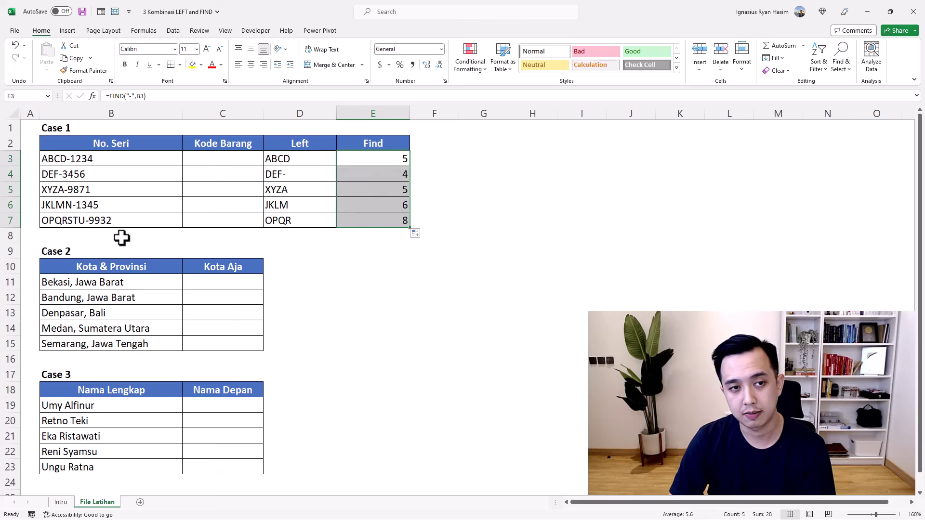
pyautogui.click(227, 159)
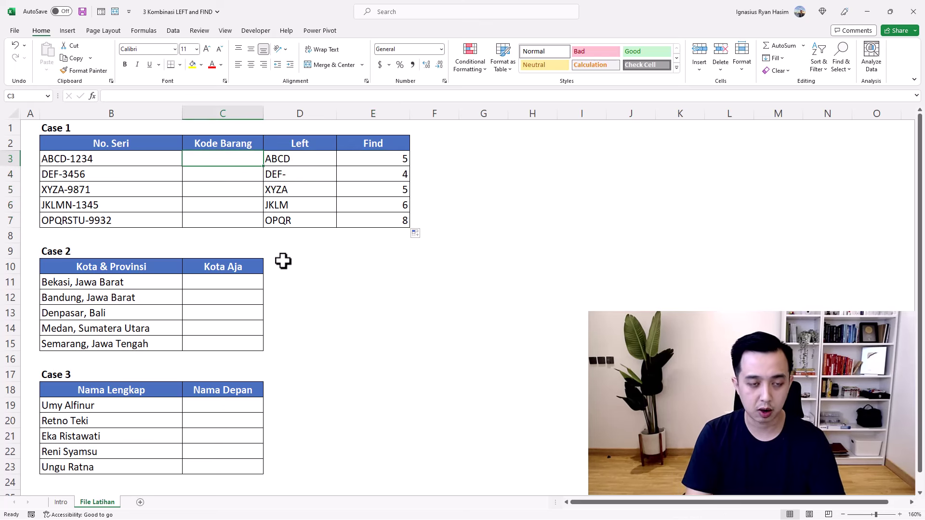
# - Build =LEFT(B3,FIND("-",B3)) in C3, nesting FIND as the character count
pyautogui.write('=left')
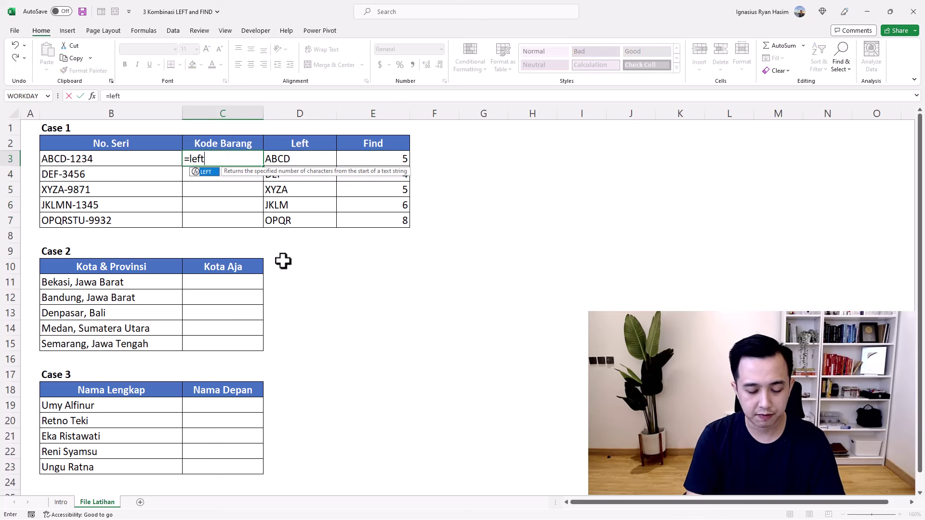
pyautogui.write('(')
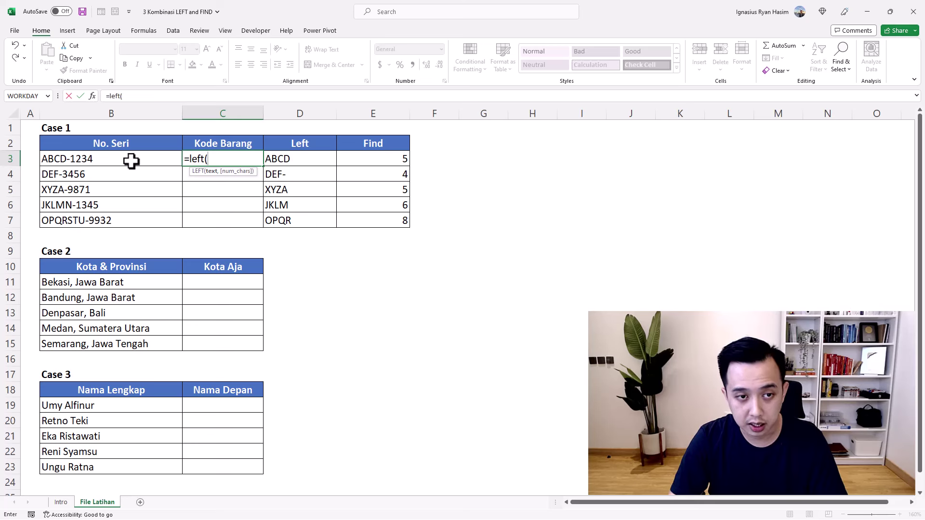
pyautogui.click(132, 161)
pyautogui.write(',3')
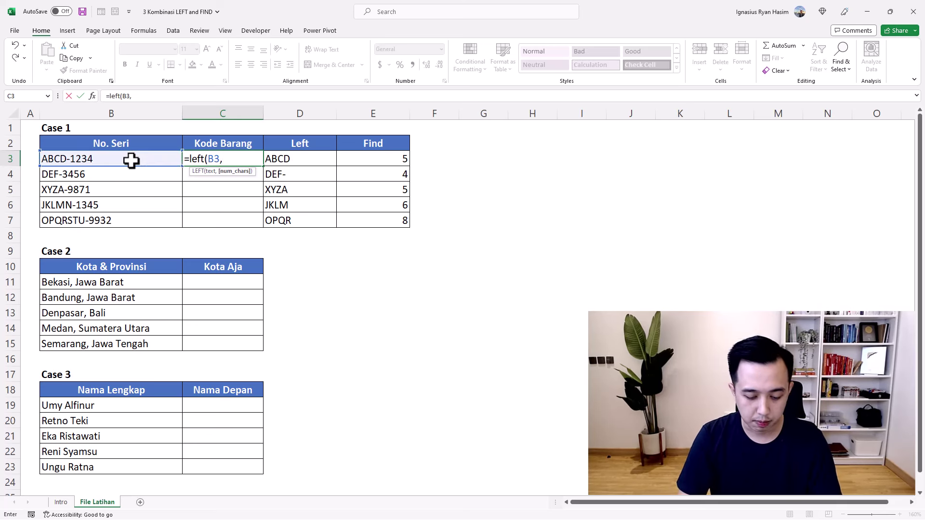
pyautogui.press('BackSpace')
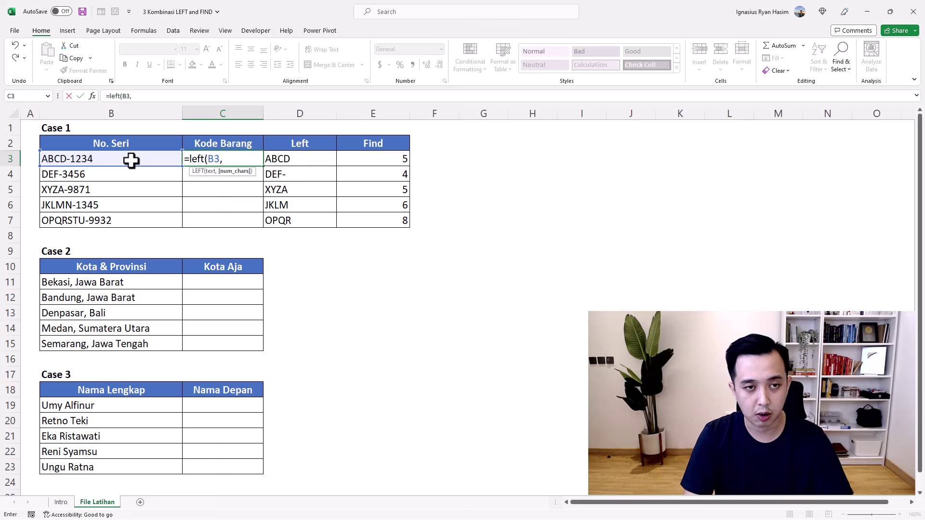
pyautogui.write('find')
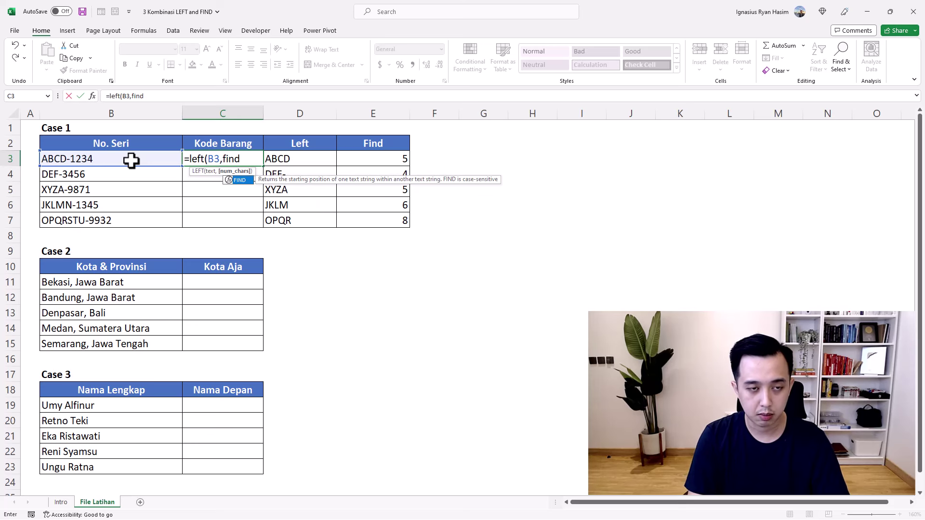
pyautogui.write('("-",')
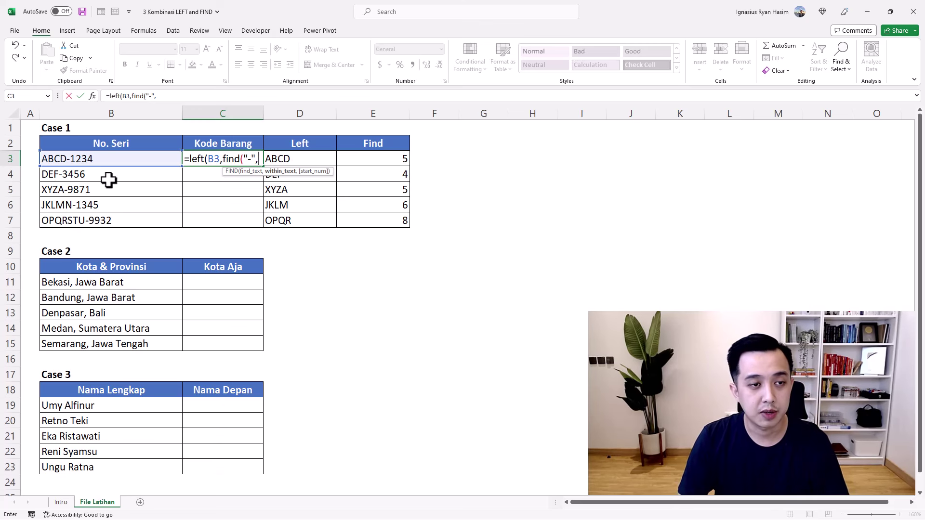
pyautogui.click(101, 160)
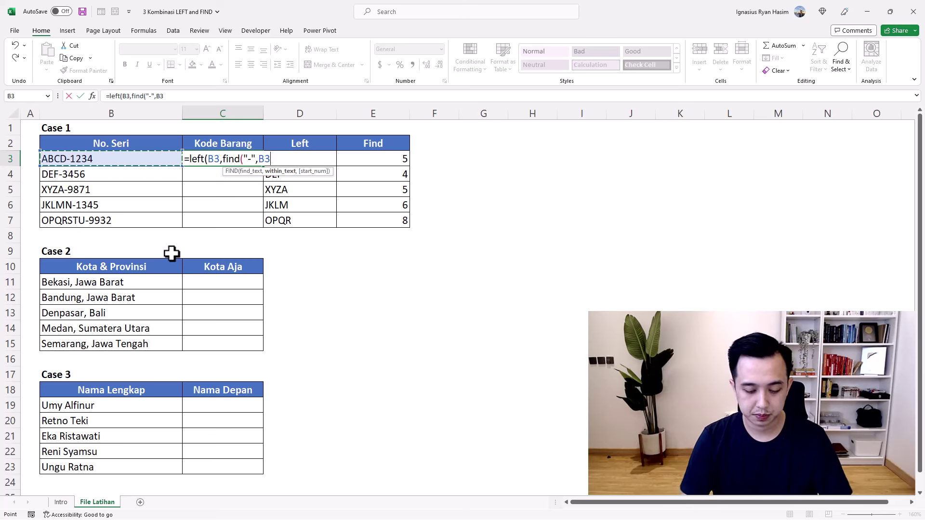
pyautogui.write(')')
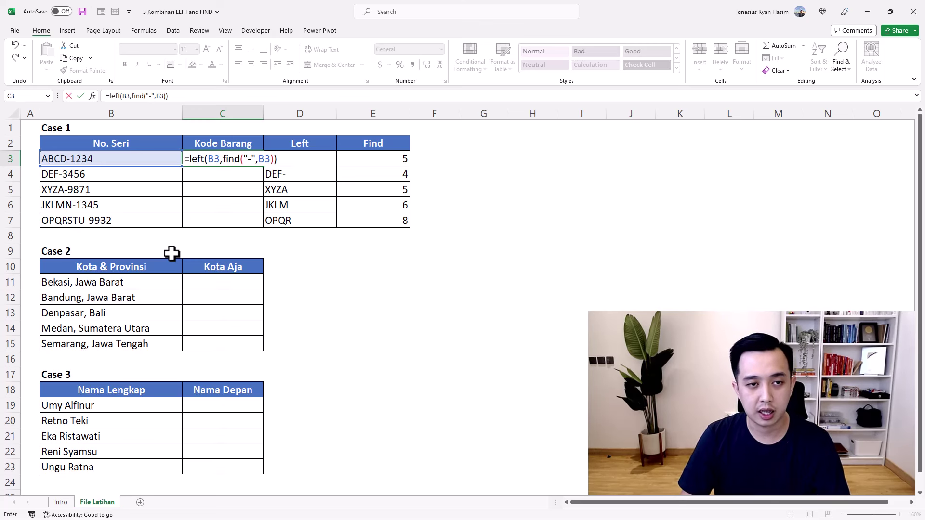
pyautogui.press('Return')
pyautogui.click(244, 156)
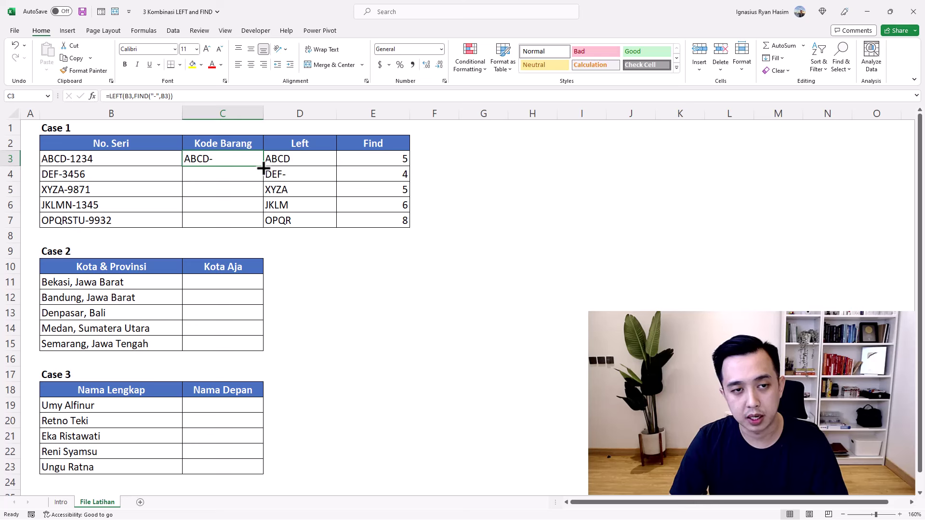
# - Fill C3's formula down to C7 and compare the results with the Left and Find columns
pyautogui.moveTo(263, 166); pyautogui.dragTo(263, 225)
pyautogui.click(383, 208)
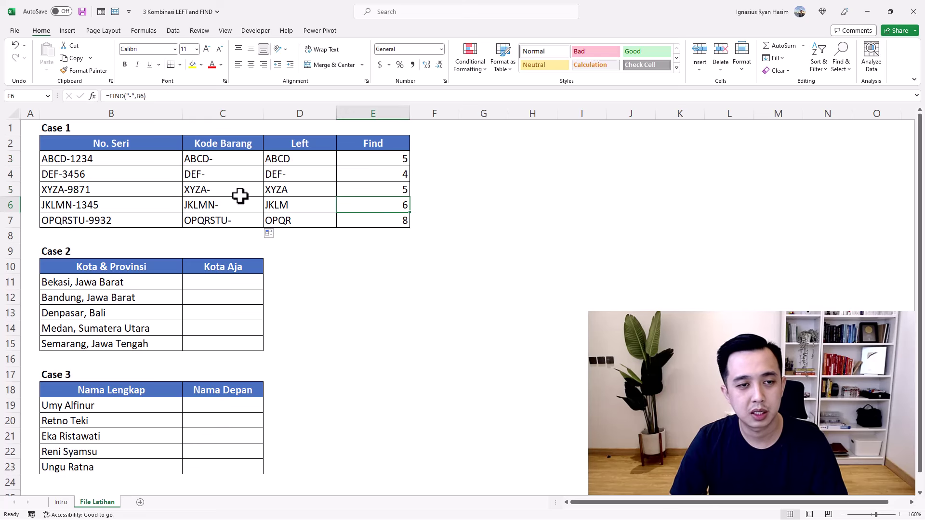
pyautogui.moveTo(228, 159); pyautogui.dragTo(237, 223)
pyautogui.click(303, 203)
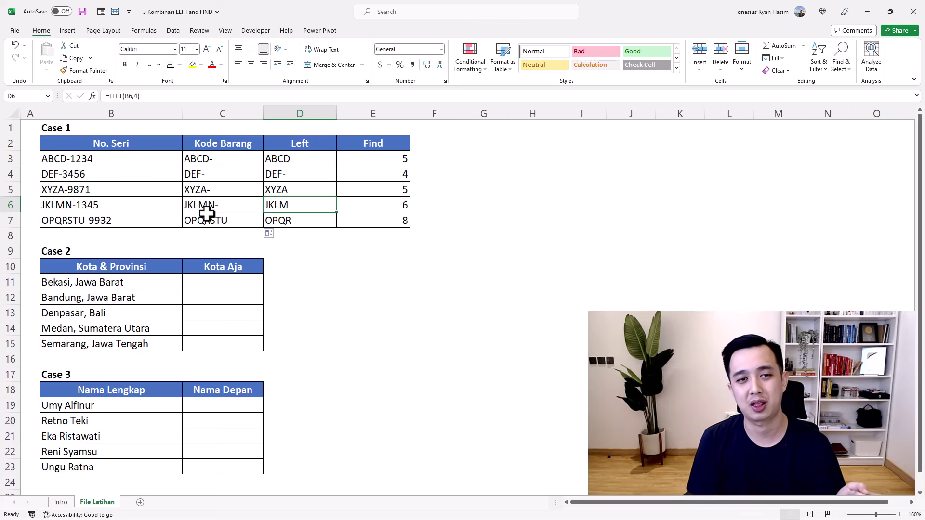
pyautogui.click(370, 154)
pyautogui.moveTo(370, 154); pyautogui.dragTo(375, 212)
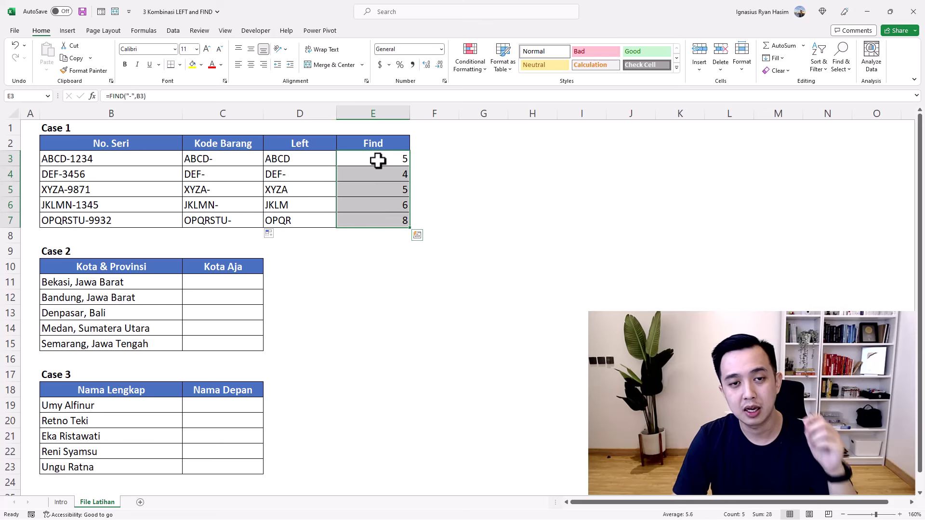
pyautogui.click(379, 161)
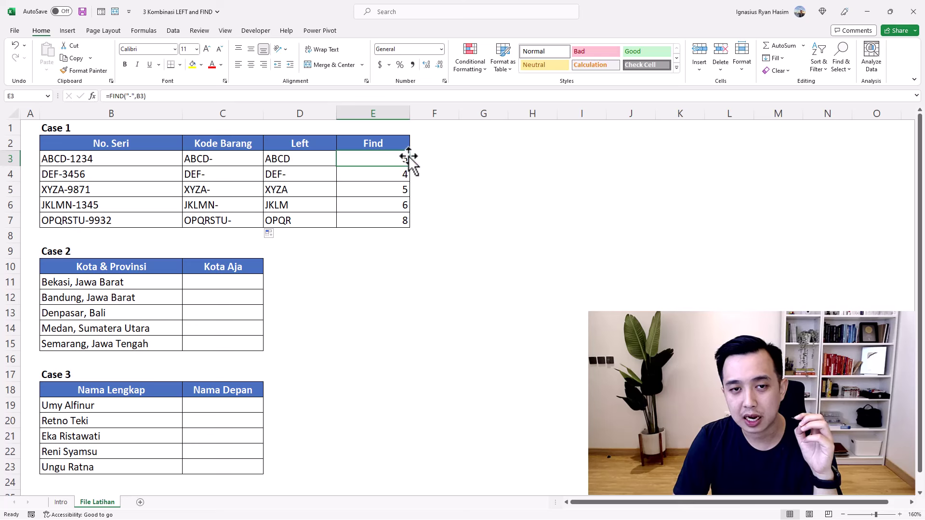
pyautogui.click(233, 162)
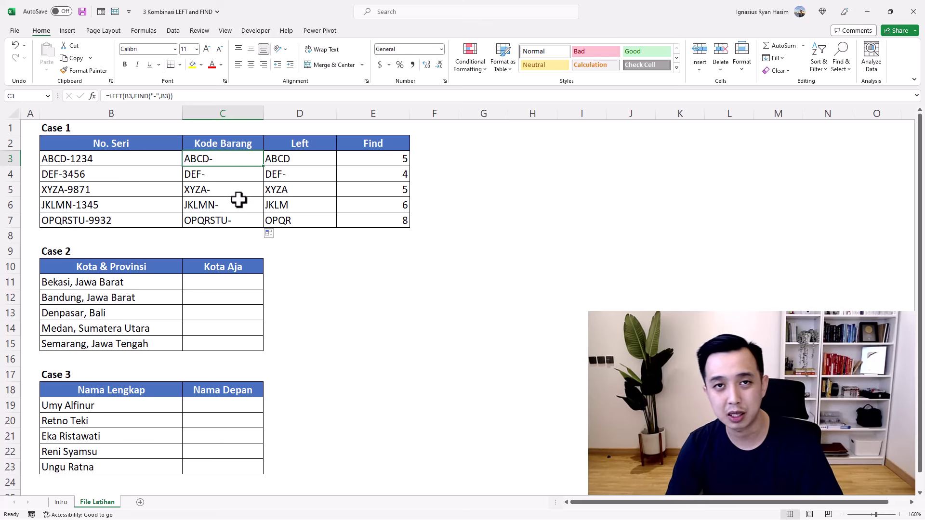
pyautogui.press('F2')
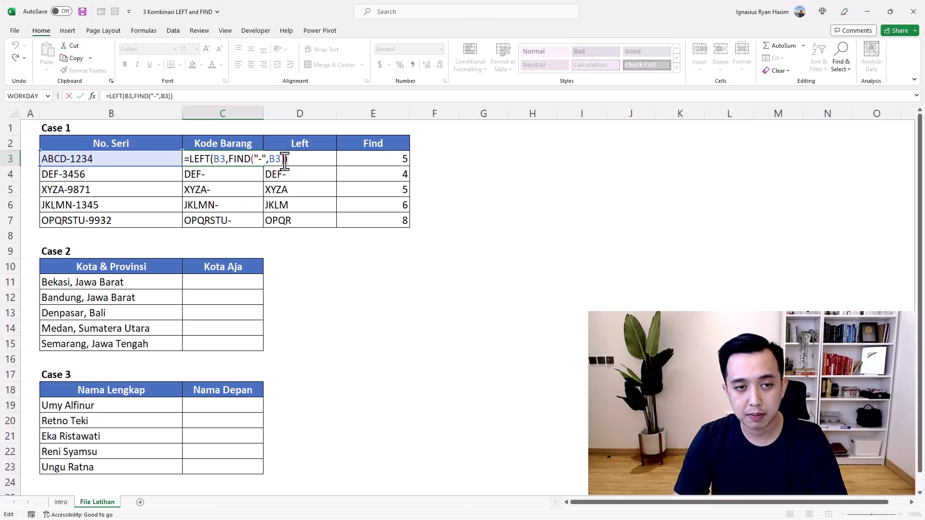
# - Edit C3 to =LEFT(B3,FIND("-",B3)-1) so it returns ABCD
pyautogui.click(284, 160)
pyautogui.write('-')
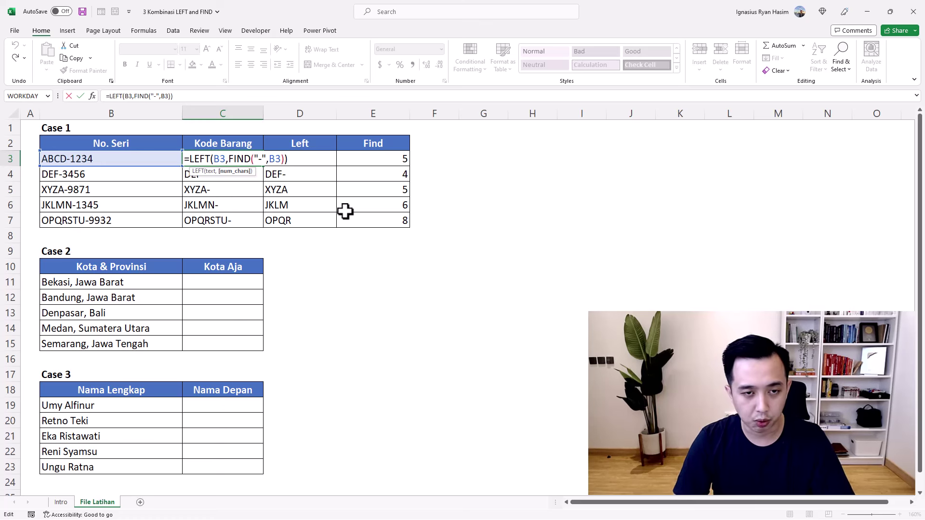
pyautogui.write('1')
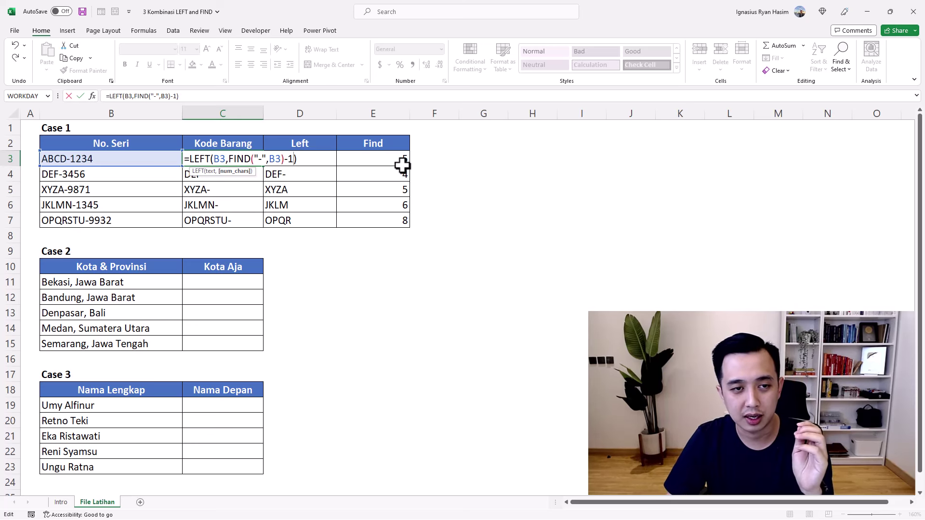
pyautogui.click(320, 162)
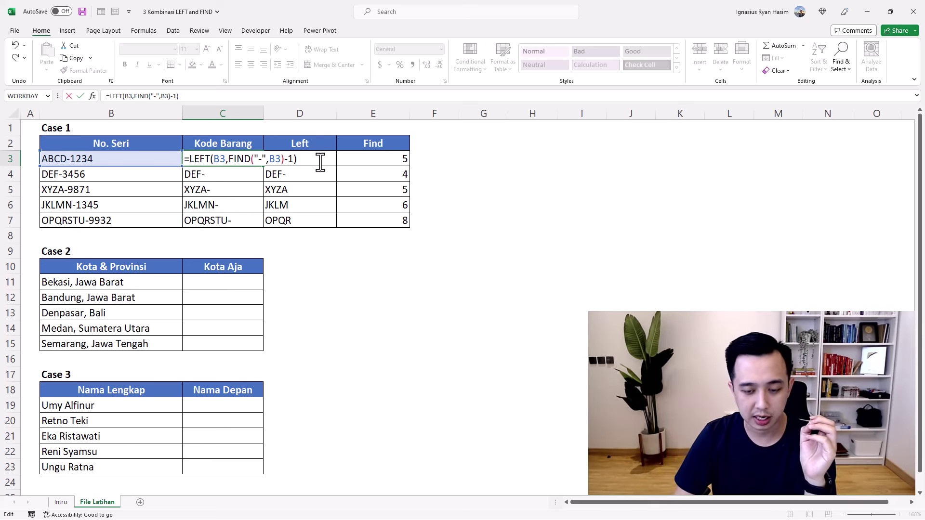
pyautogui.press('Return')
pyautogui.click(250, 160)
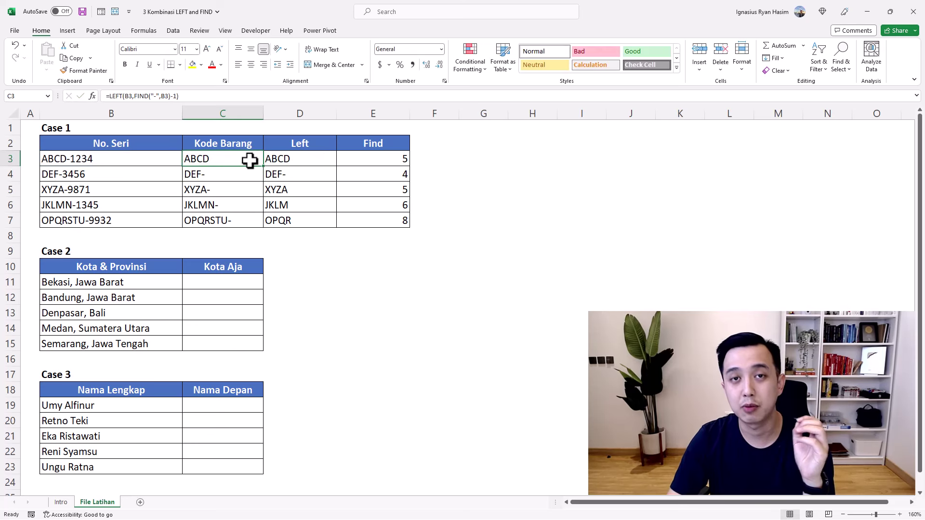
# - Fill the corrected item-code formula from C3 down to C7, giving DEF, XYZA, JKLMN and OPQRSTU
pyautogui.moveTo(263, 166); pyautogui.dragTo(268, 226)
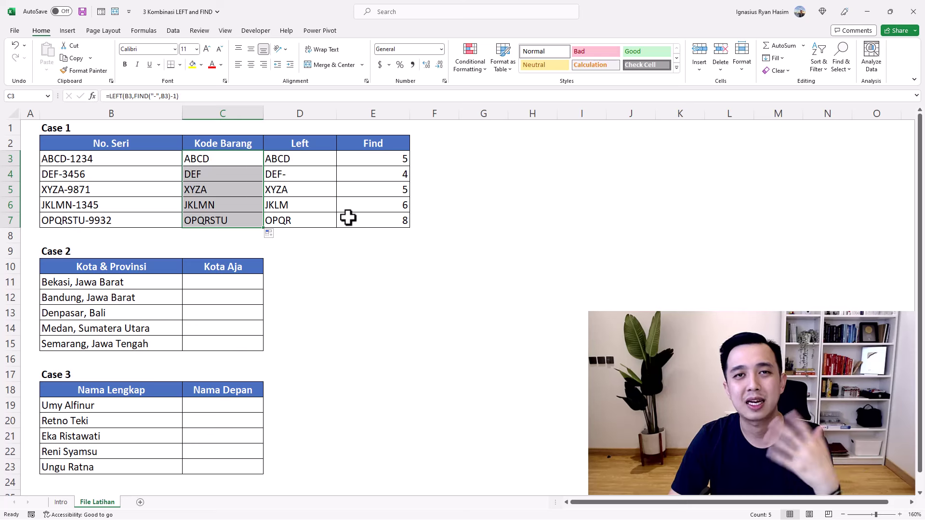
pyautogui.click(348, 218)
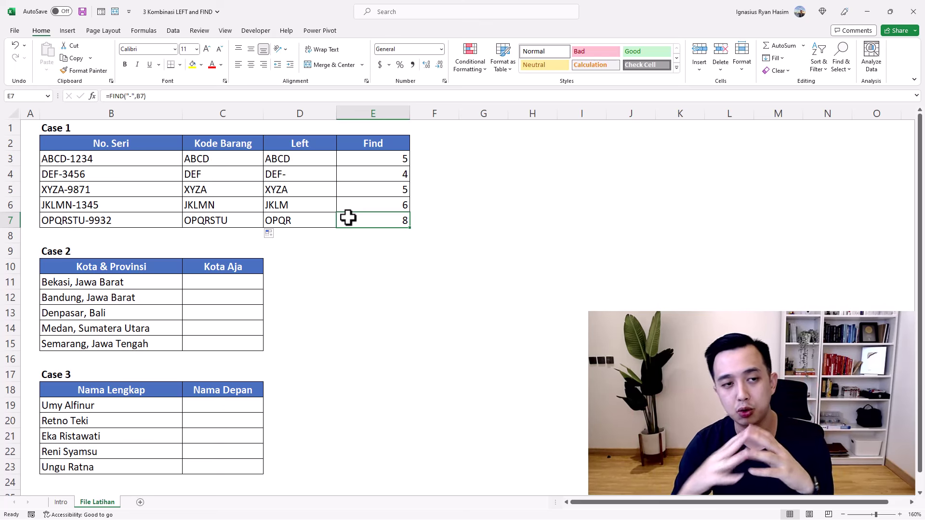
pyautogui.moveTo(244, 158); pyautogui.dragTo(243, 220)
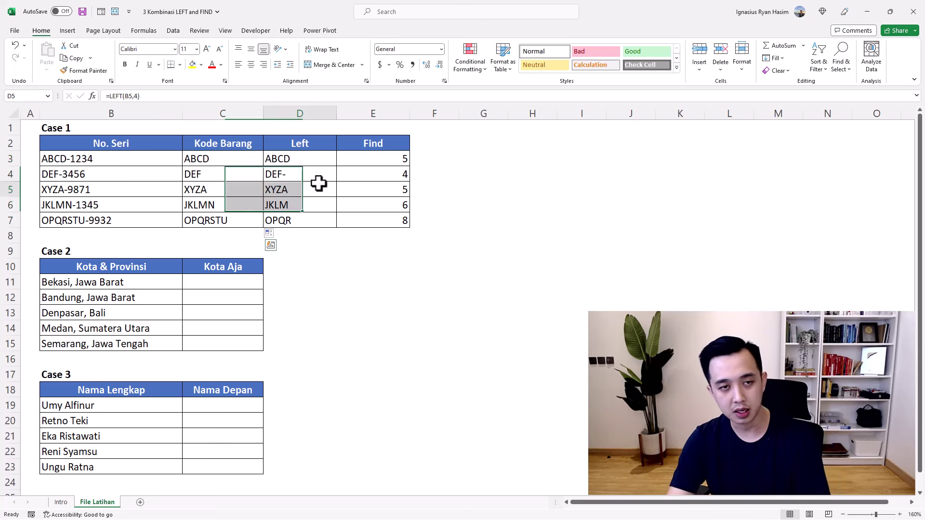
pyautogui.click(265, 192)
pyautogui.click(230, 279)
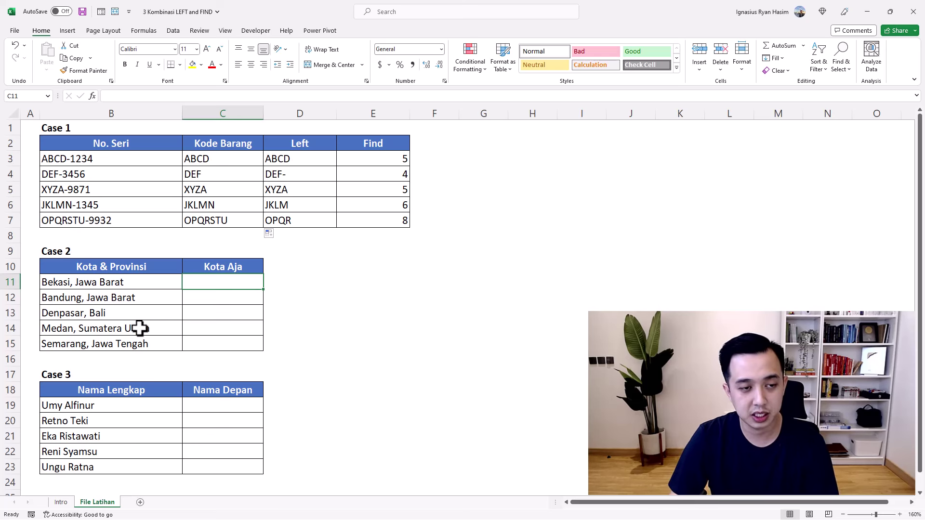
pyautogui.click(133, 284)
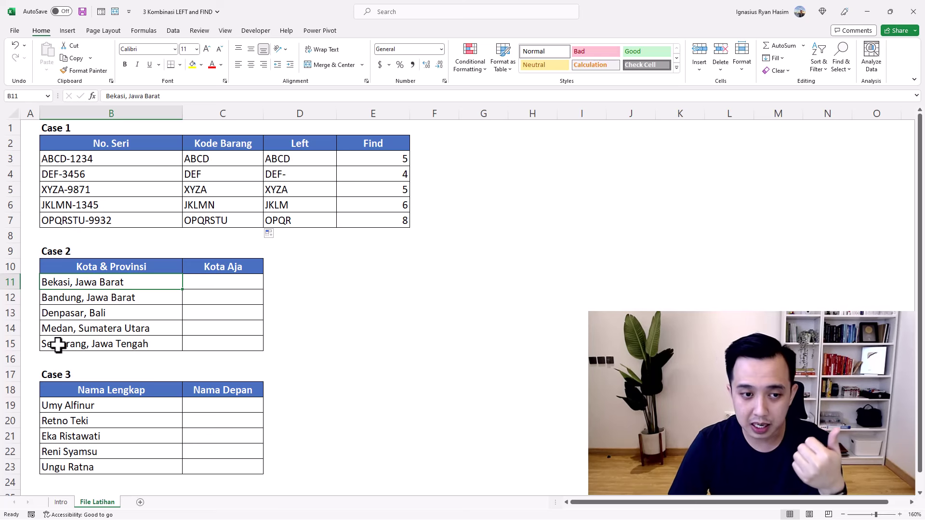
pyautogui.click(235, 285)
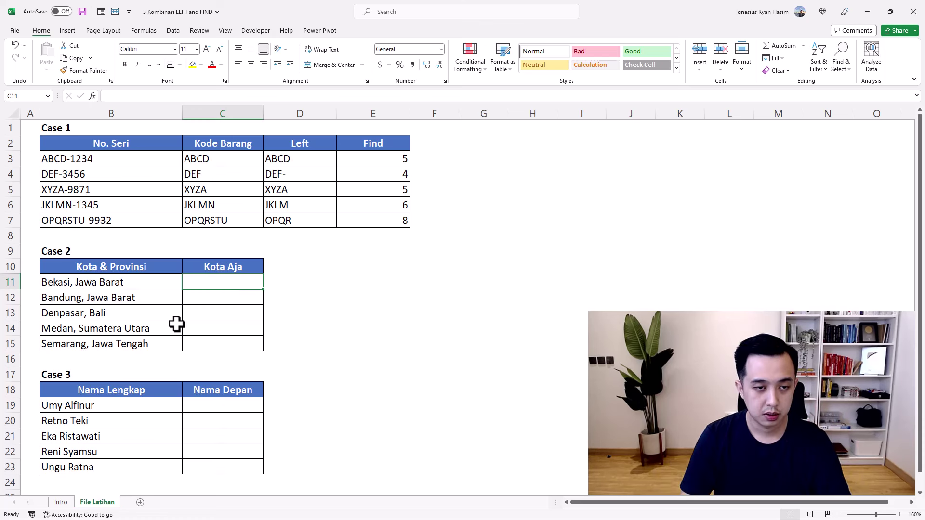
# - Enter =LEFT(B11,FIND(",",B11)-1) in C11 to extract the city Bekasi
pyautogui.write('=left(')
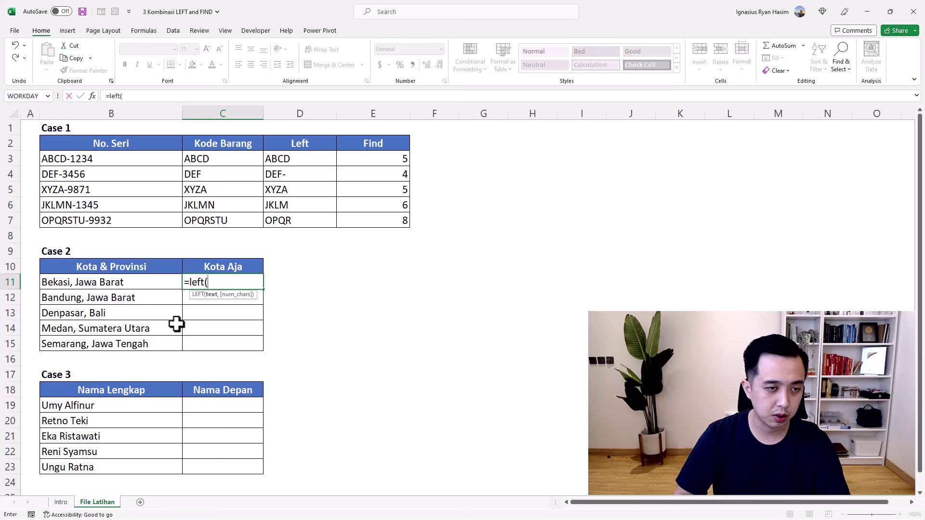
pyautogui.press('Left')
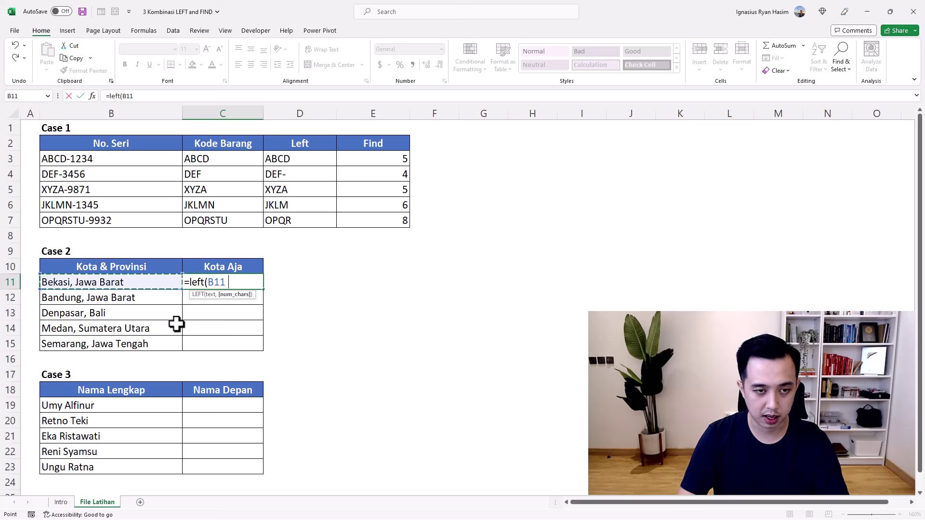
pyautogui.write(',')
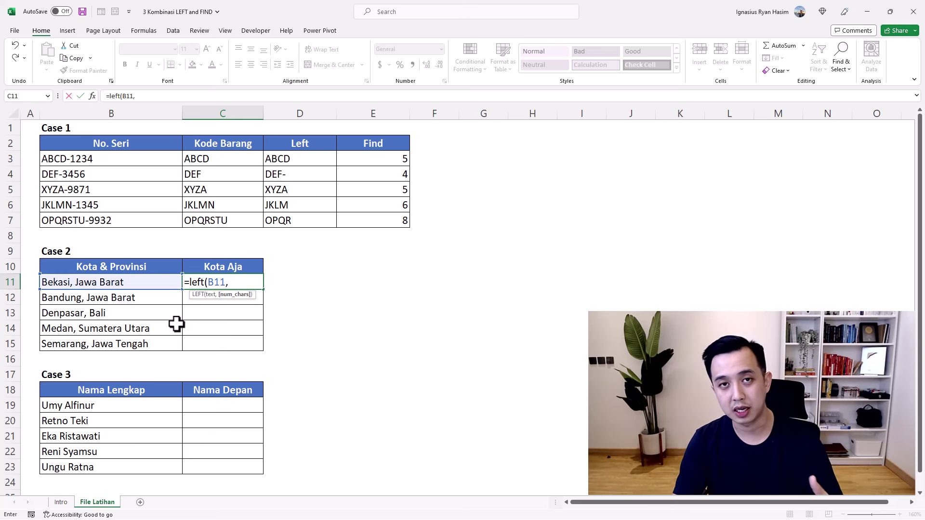
pyautogui.write('fi')
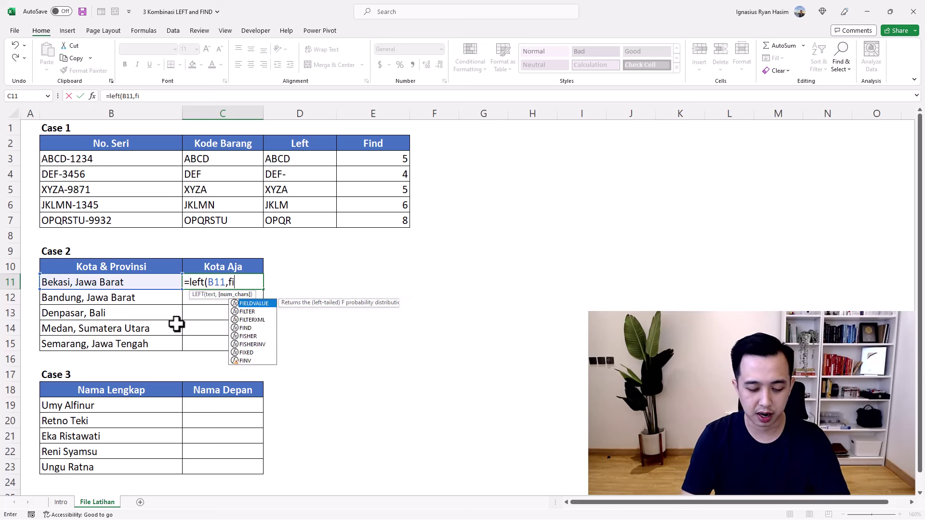
pyautogui.write('nd(",",')
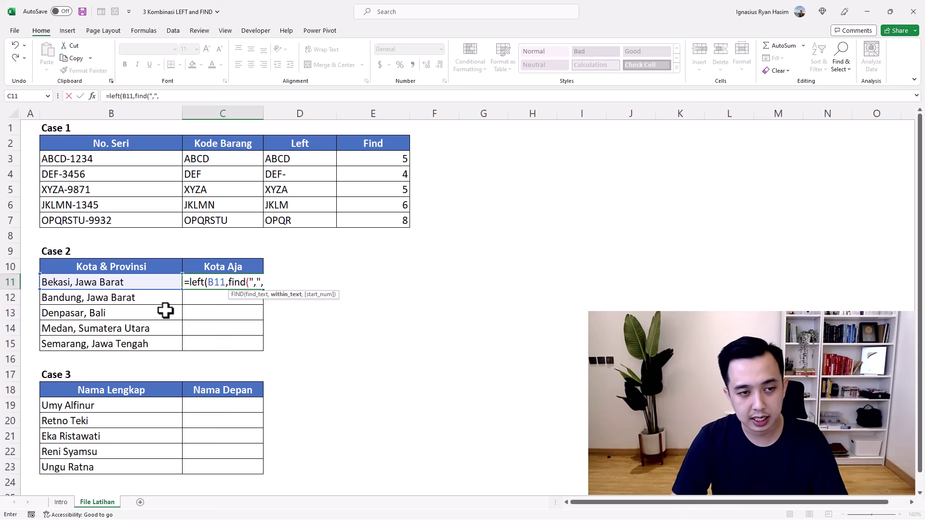
pyautogui.click(142, 285)
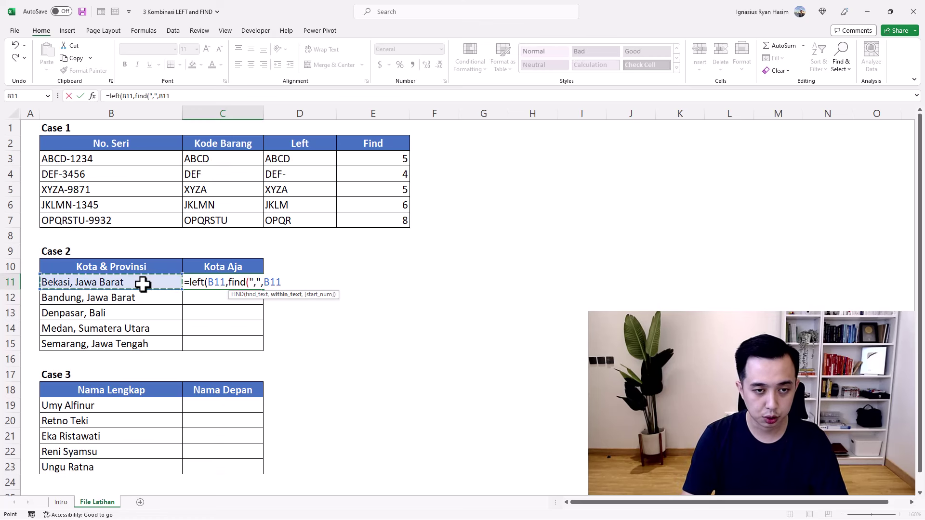
pyautogui.write(')-1')
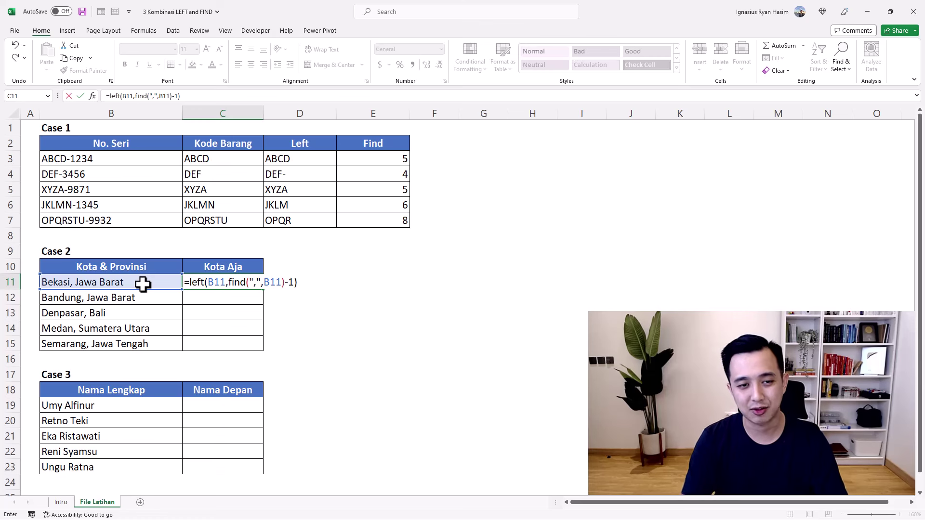
pyautogui.press('Return')
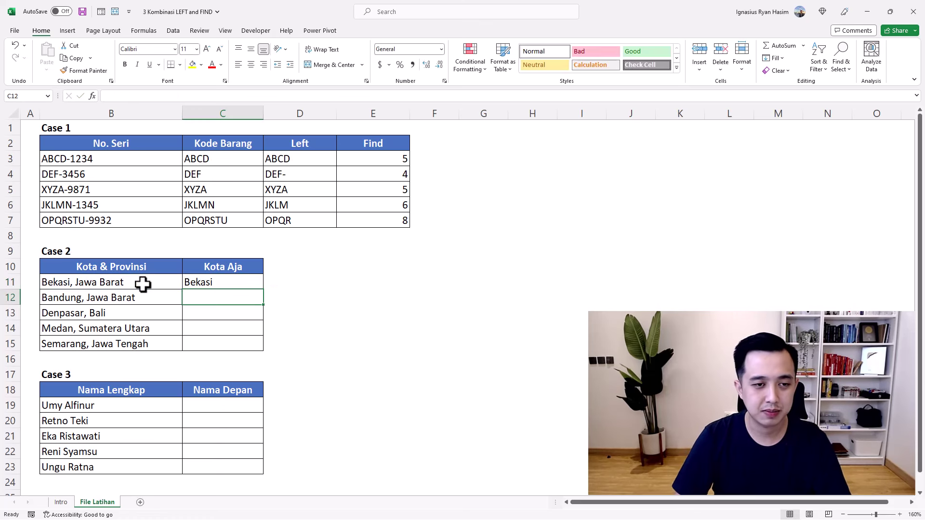
pyautogui.click(260, 287)
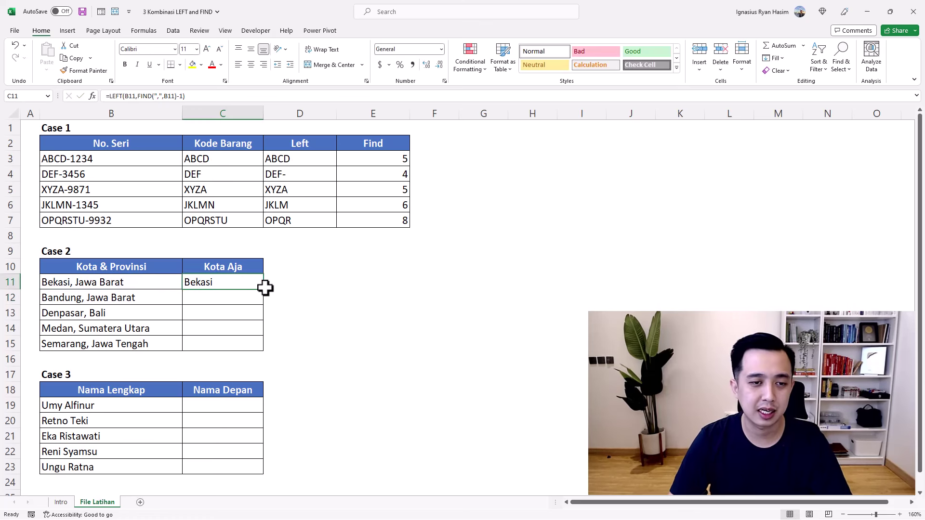
# - Copy the city formula down to C15 for Bandung, Denpasar, Medan and Semarang, and check the copies
pyautogui.moveTo(265, 288); pyautogui.dragTo(264, 353)
pyautogui.click(589, 313)
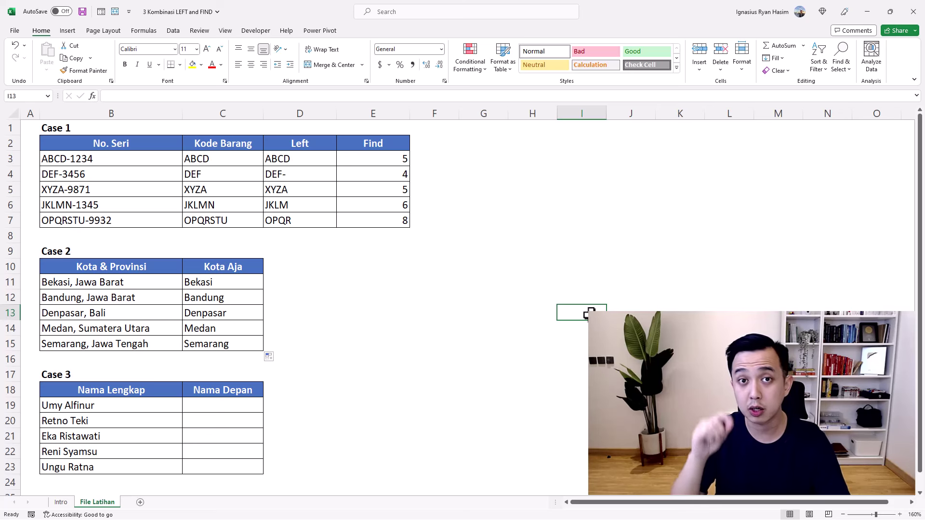
pyautogui.click(246, 283)
pyautogui.click(242, 297)
pyautogui.click(246, 318)
pyautogui.click(247, 329)
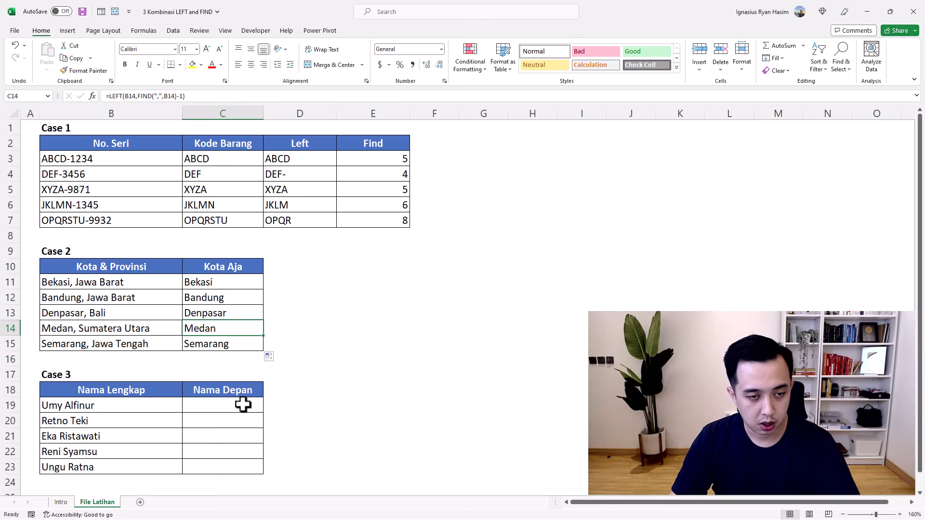
pyautogui.moveTo(132, 391); pyautogui.dragTo(204, 471)
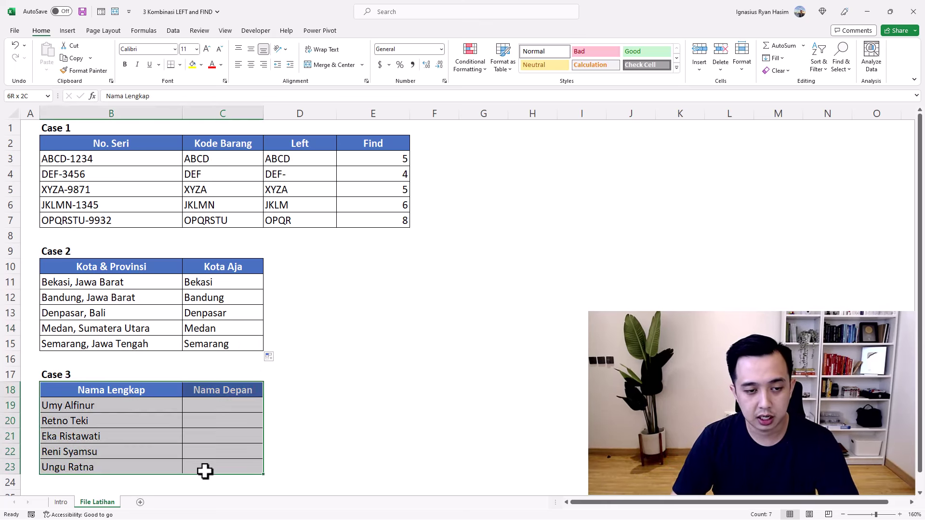
pyautogui.click(227, 407)
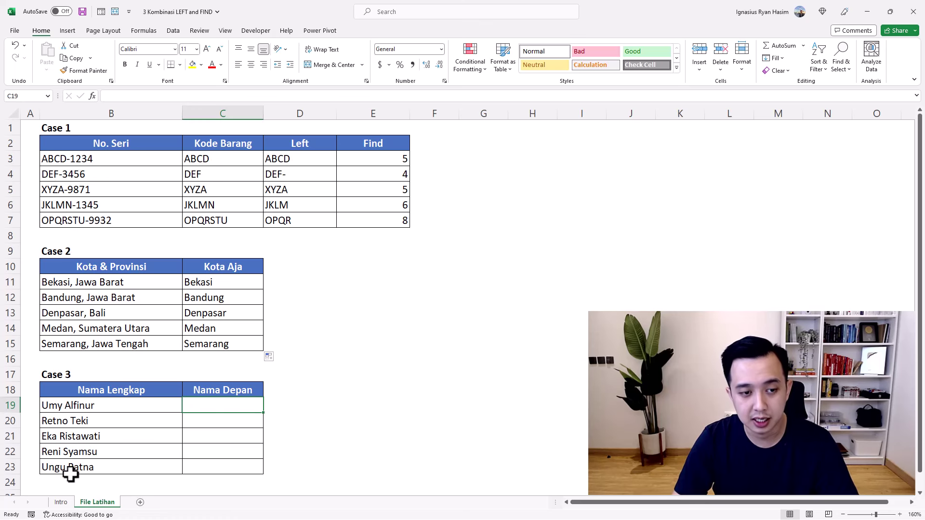
# - Enter =LEFT(B19,FIND(" ",B19)-1) in C19 to return the first name from B19
pyautogui.write('=')
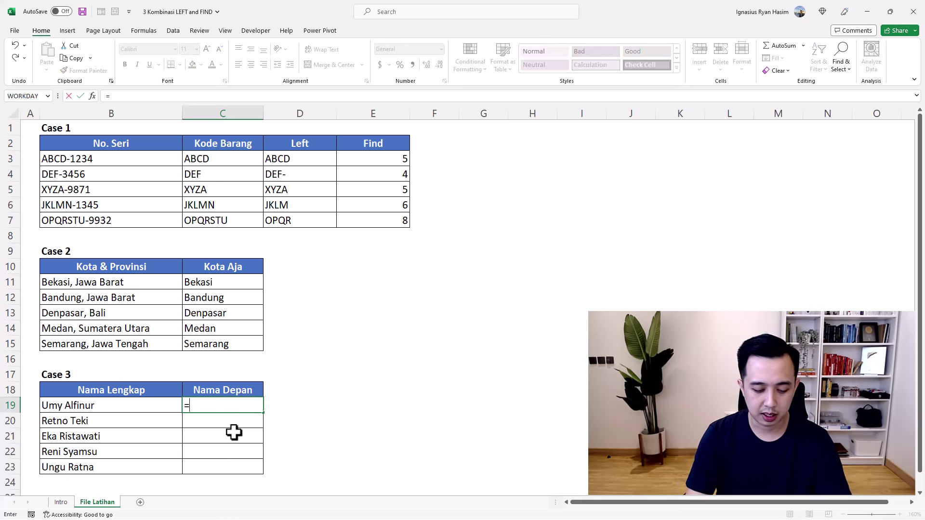
pyautogui.write('left(')
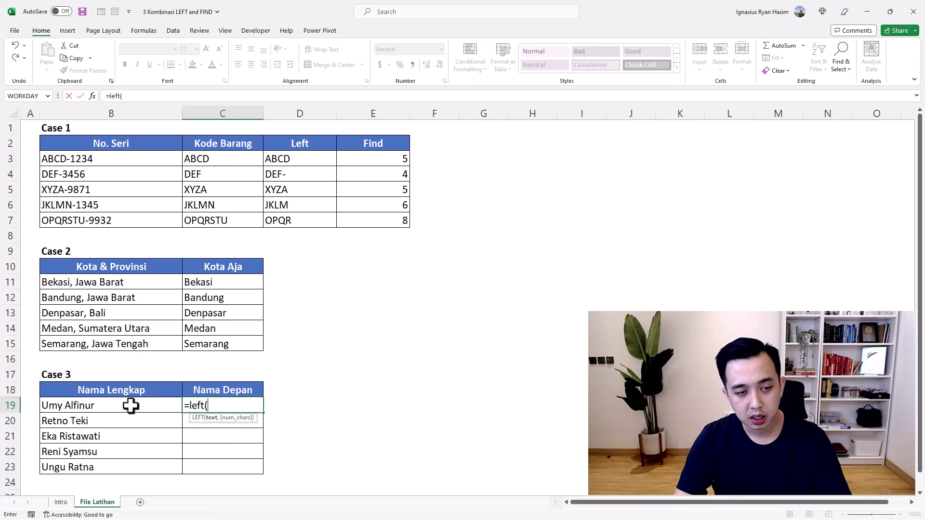
pyautogui.click(131, 406)
pyautogui.write(',fi')
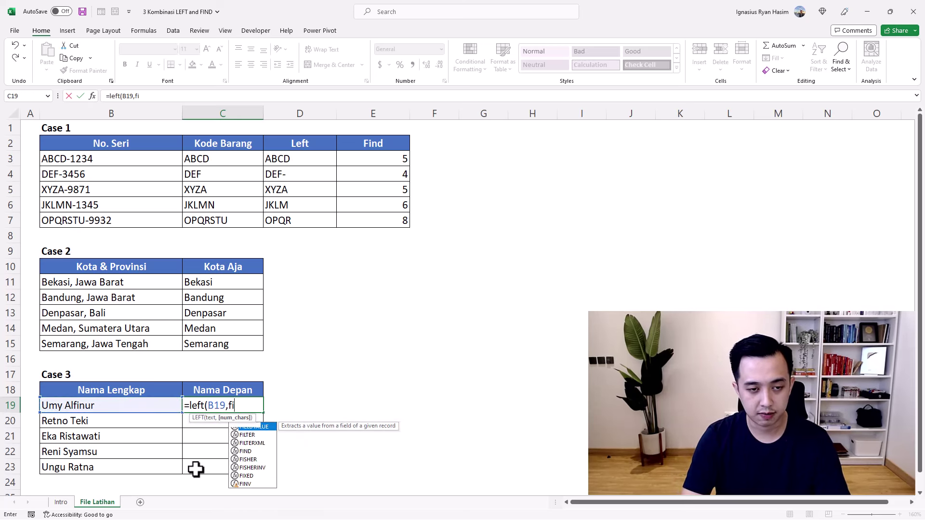
pyautogui.write('nd(" ",')
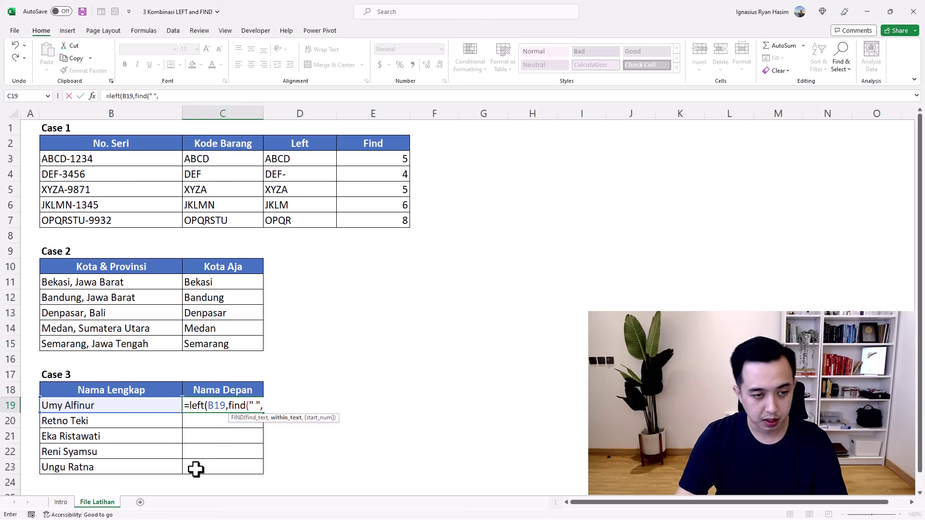
pyautogui.click(131, 406)
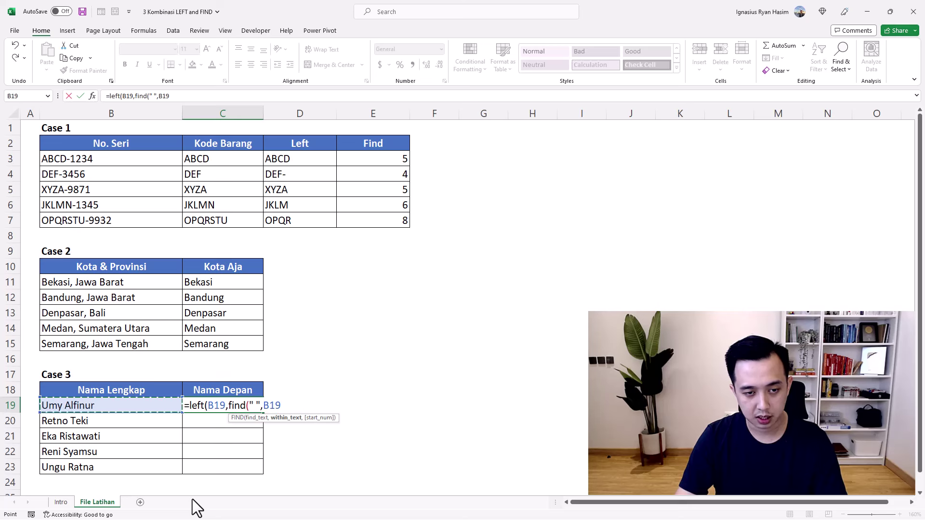
pyautogui.write(')-1')
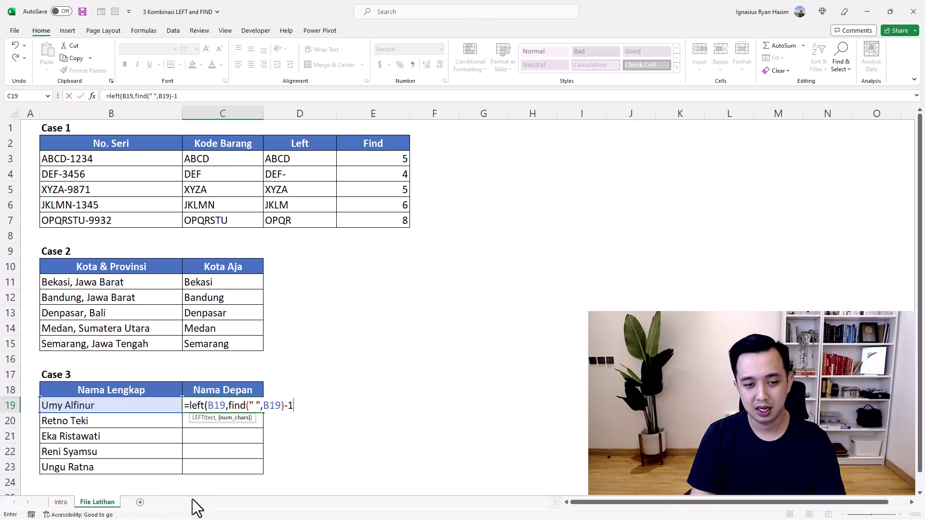
pyautogui.write(')')
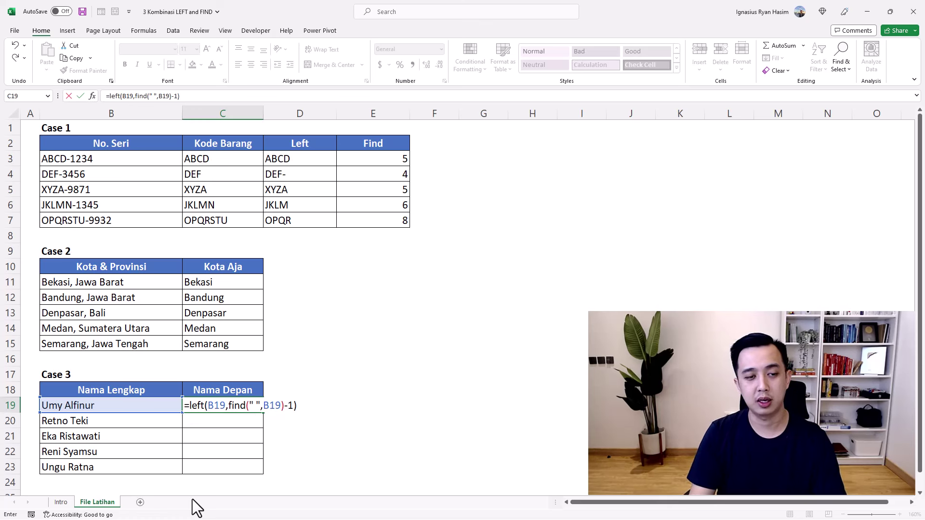
pyautogui.press('Return')
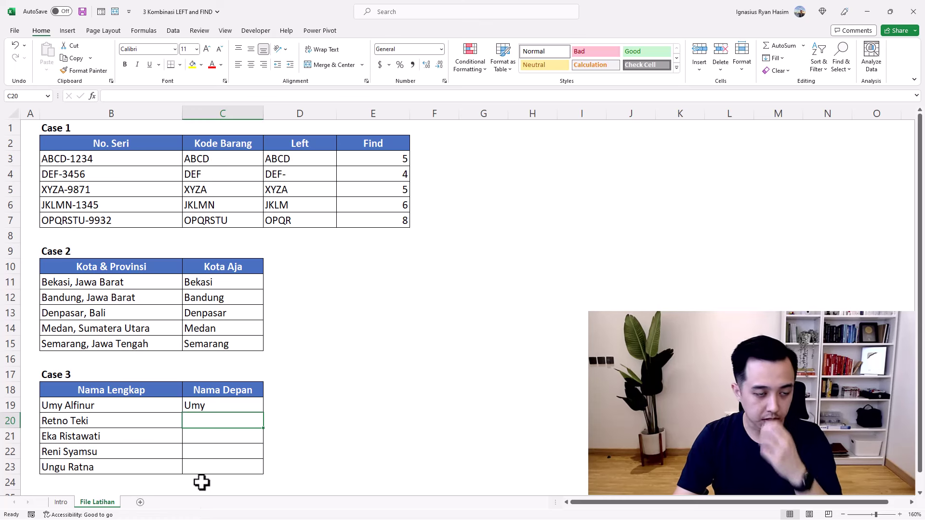
pyautogui.click(222, 409)
# - Copy the first-name formula from C19 down to C23 and review the copied formulas in C20 and C21
pyautogui.moveTo(264, 413); pyautogui.dragTo(264, 474)
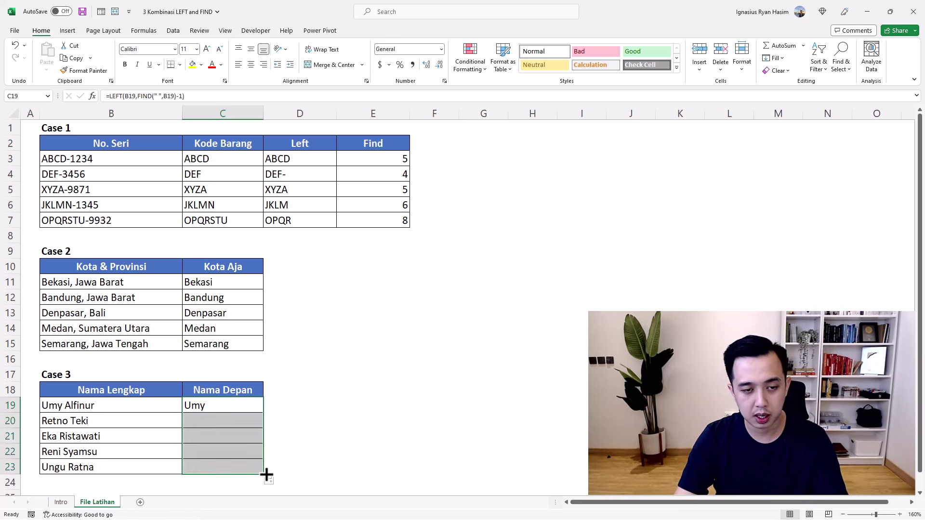
pyautogui.click(370, 426)
pyautogui.click(191, 422)
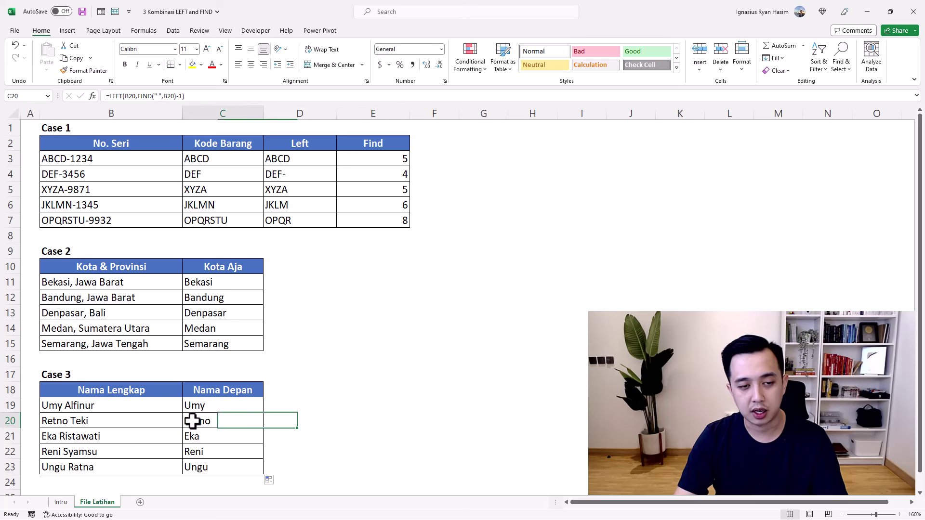
pyautogui.click(141, 435)
pyautogui.click(212, 435)
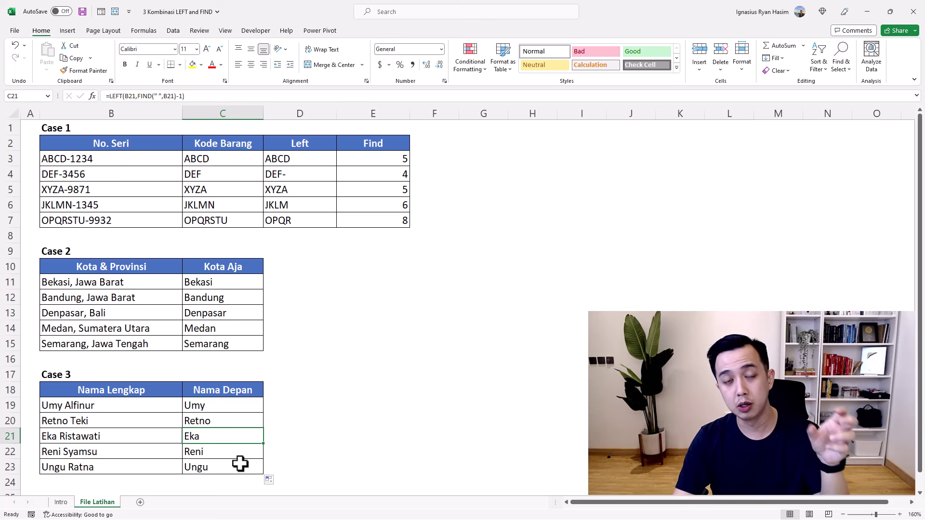
pyautogui.click(307, 441)
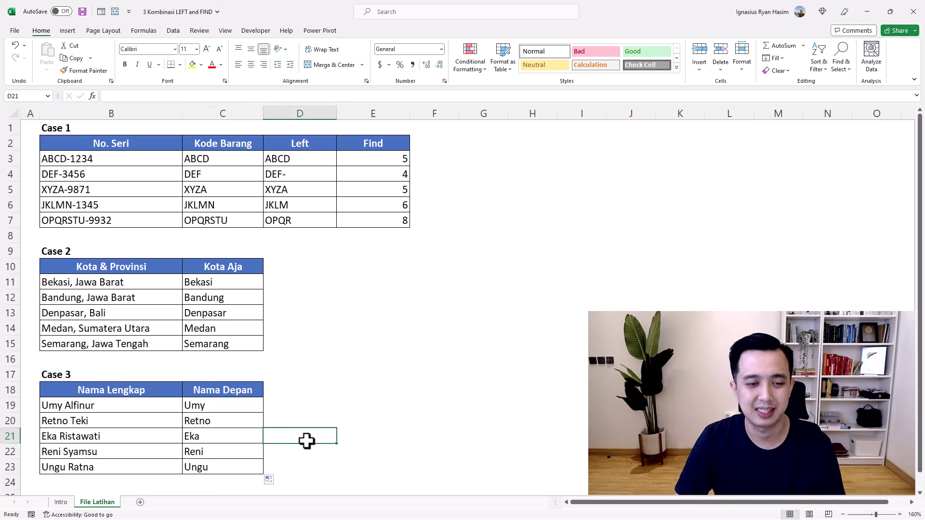